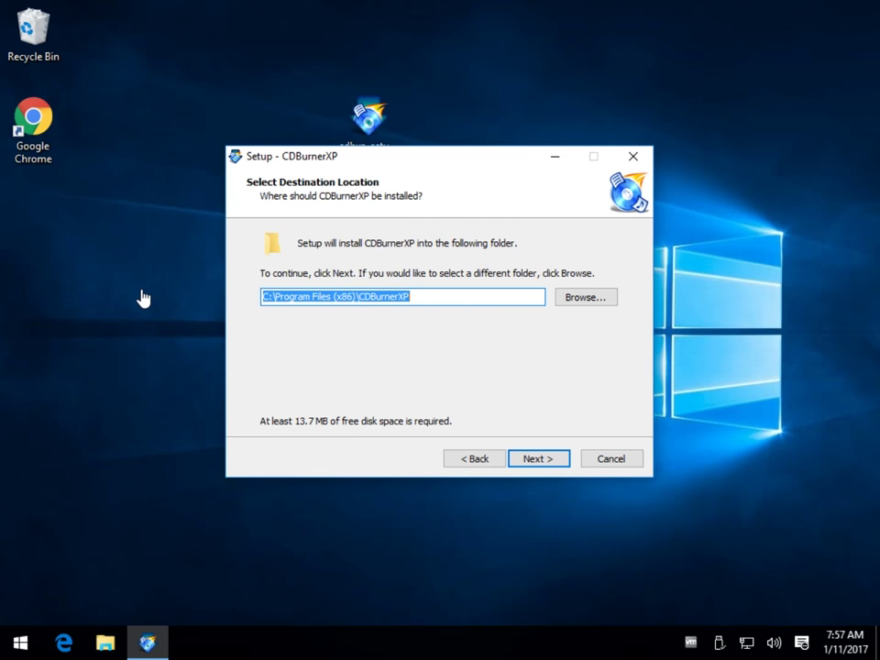
# Drag the Setup - CDBurnerXP window toward the upper left, leaving the install folder unchanged
pyautogui.click(428, 153)
pyautogui.moveTo(441, 152); pyautogui.dragTo(416, 90)
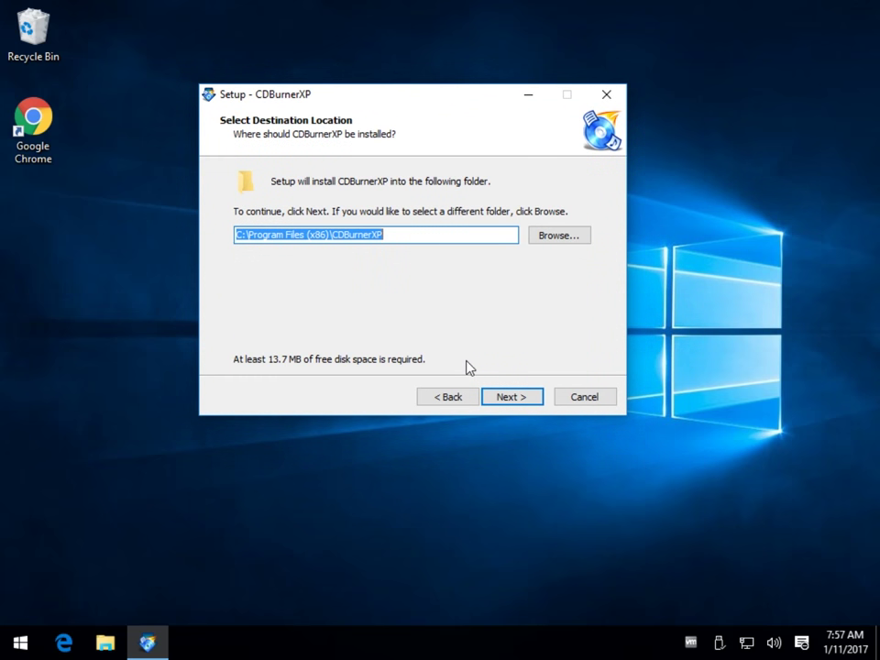
# Keep the default folder, choose 'No, Thanks' for PhantomPDF, and review the Full installation components
pyautogui.click(516, 400)
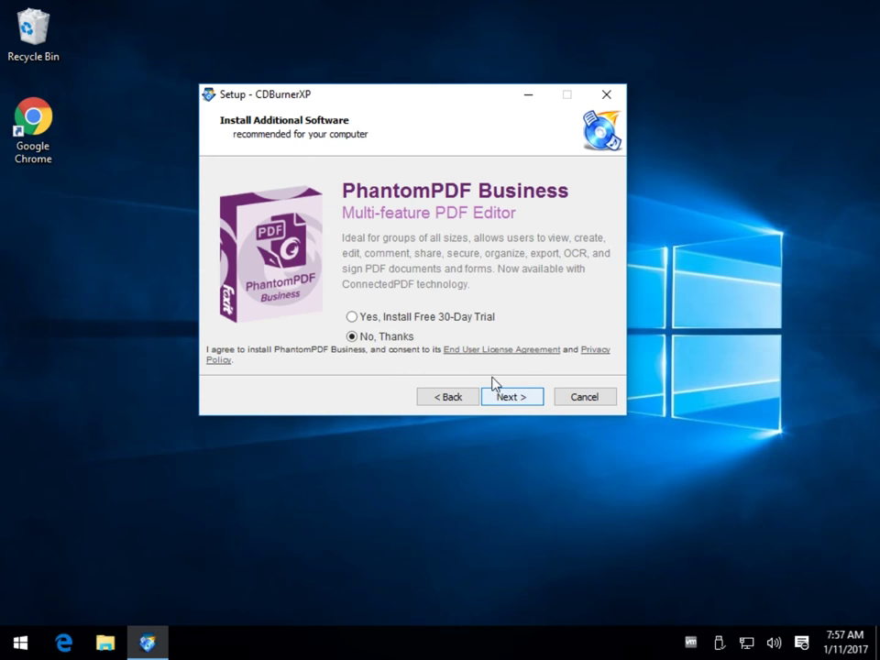
pyautogui.click(367, 337)
pyautogui.click(510, 401)
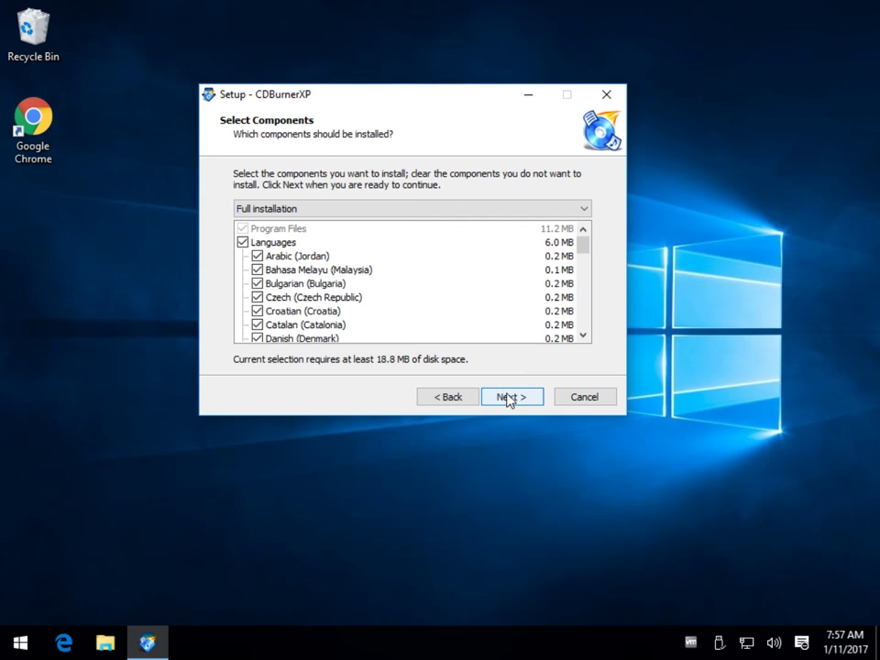
pyautogui.scroll(-5, 387, 265)
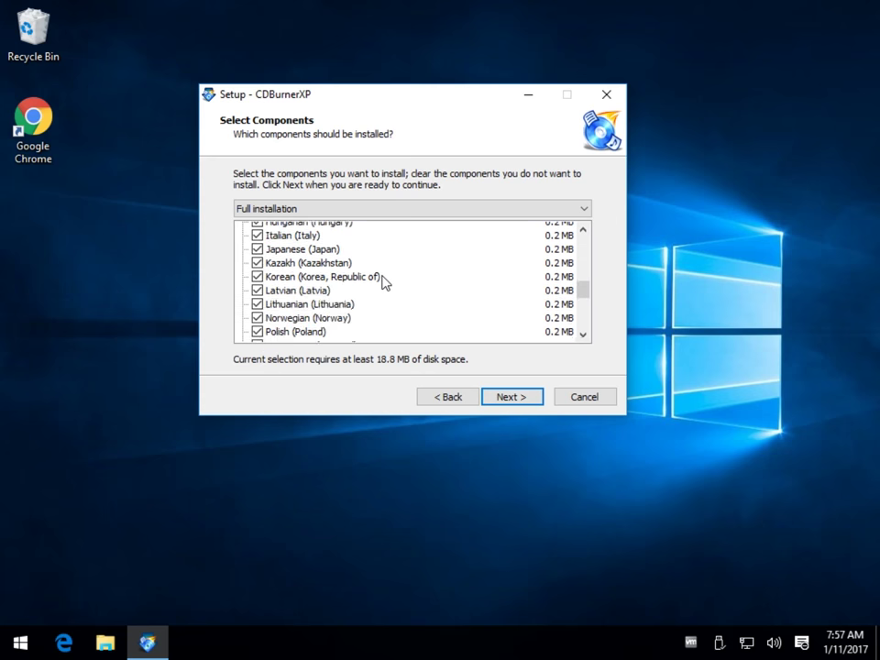
pyautogui.scroll(-5, 386, 284)
pyautogui.scroll(13, 387, 284)
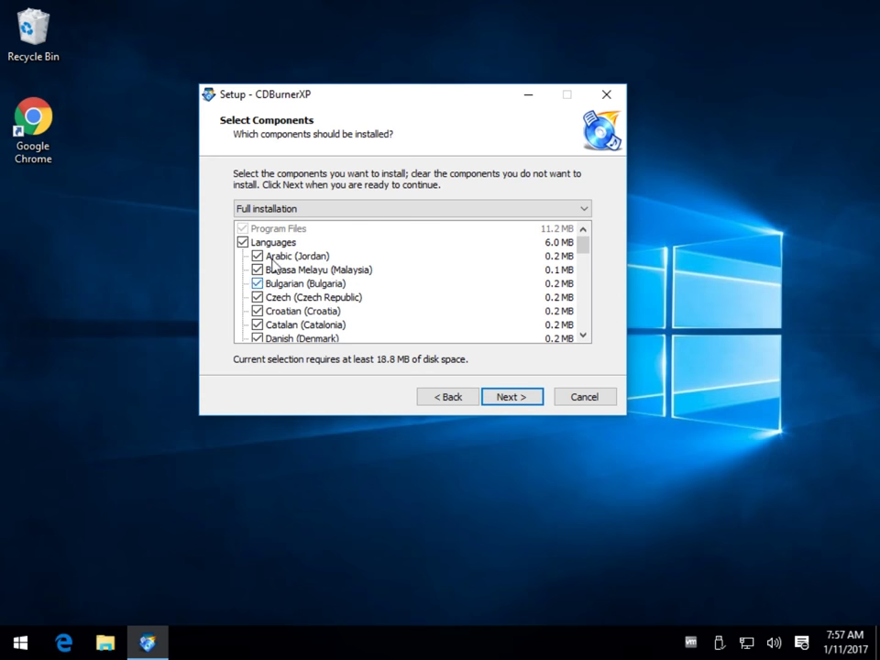
pyautogui.scroll(-3, 542, 291)
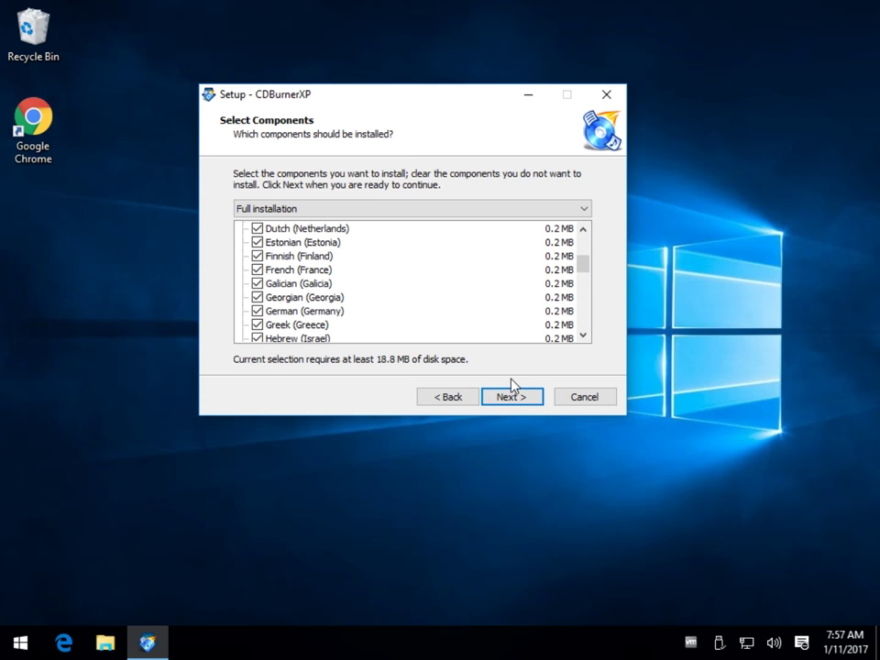
# Keep Full installation, enable 'Associate ISO (.iso) files with CDBurnerXP', and start the install
pyautogui.click(517, 404)
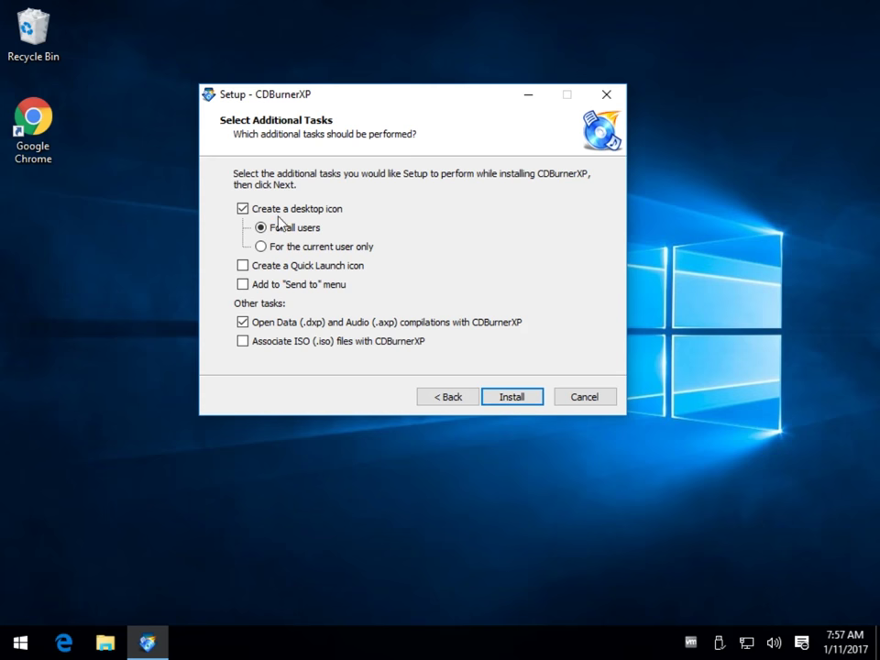
pyautogui.click(278, 342)
pyautogui.click(271, 346)
pyautogui.click(271, 345)
pyautogui.click(515, 394)
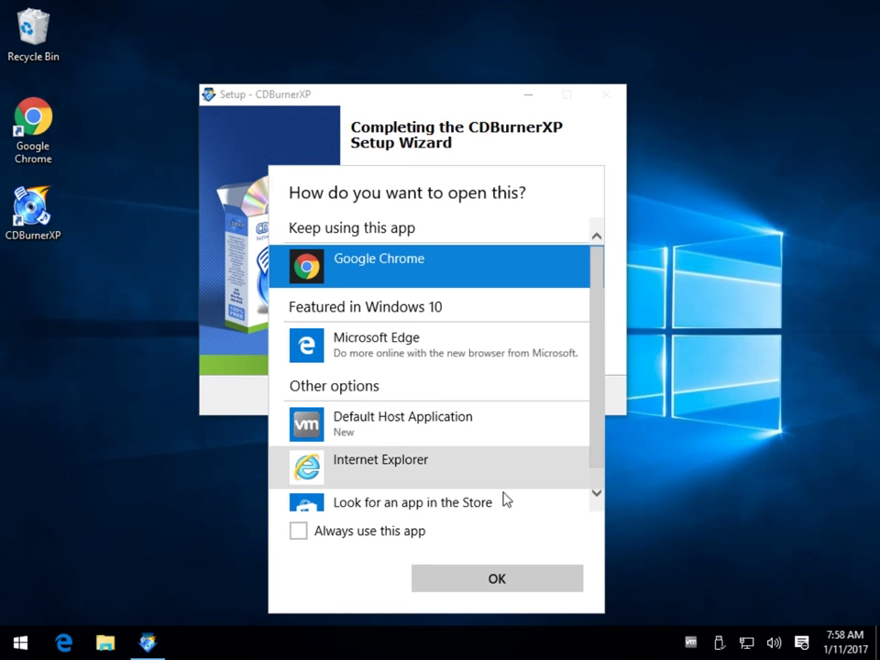
# Finish setup, launch CDBurnerXP in Default (English), and move its main window up and left
pyautogui.click(605, 125)
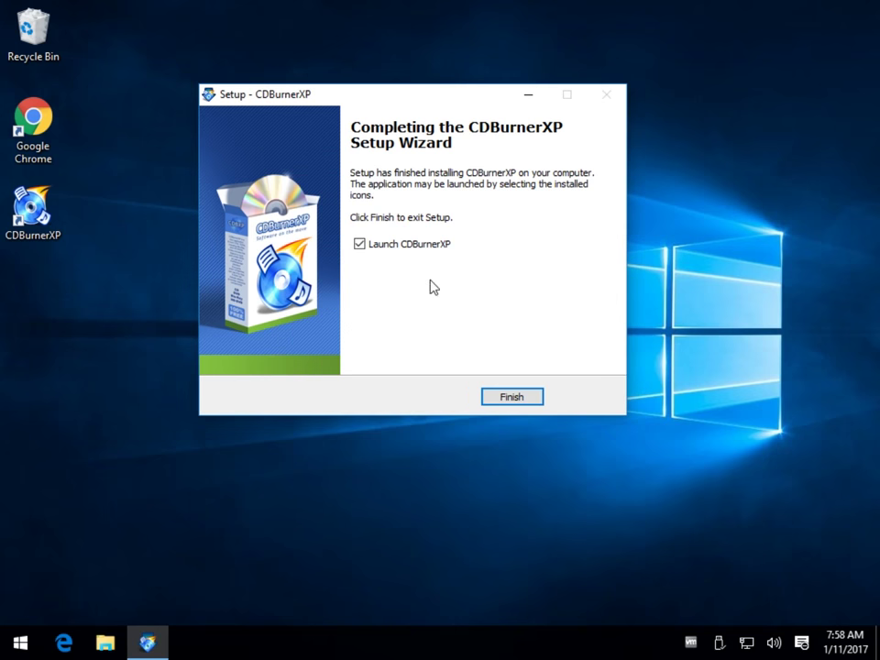
pyautogui.click(511, 397)
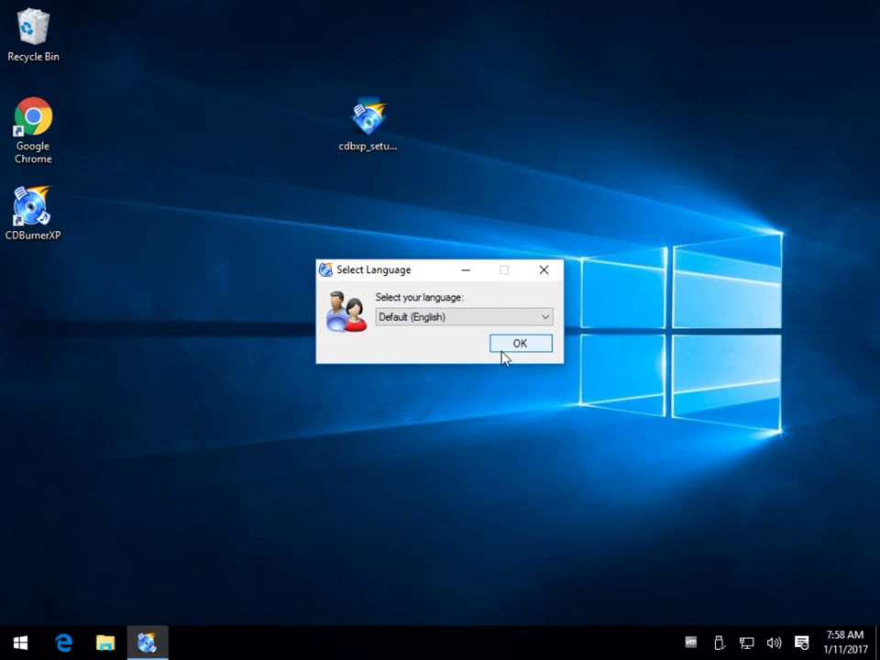
pyautogui.click(503, 345)
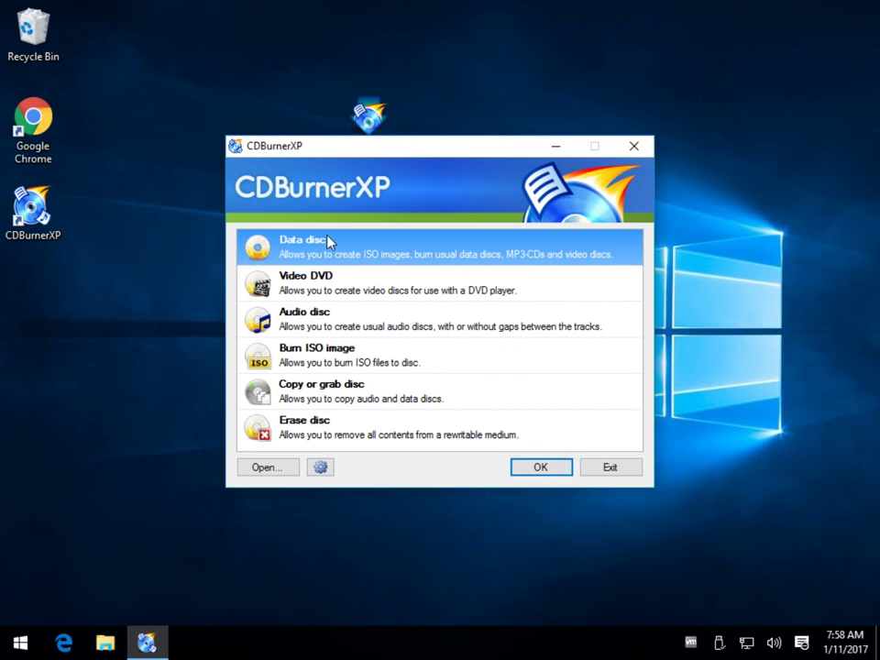
pyautogui.moveTo(457, 146); pyautogui.dragTo(427, 81)
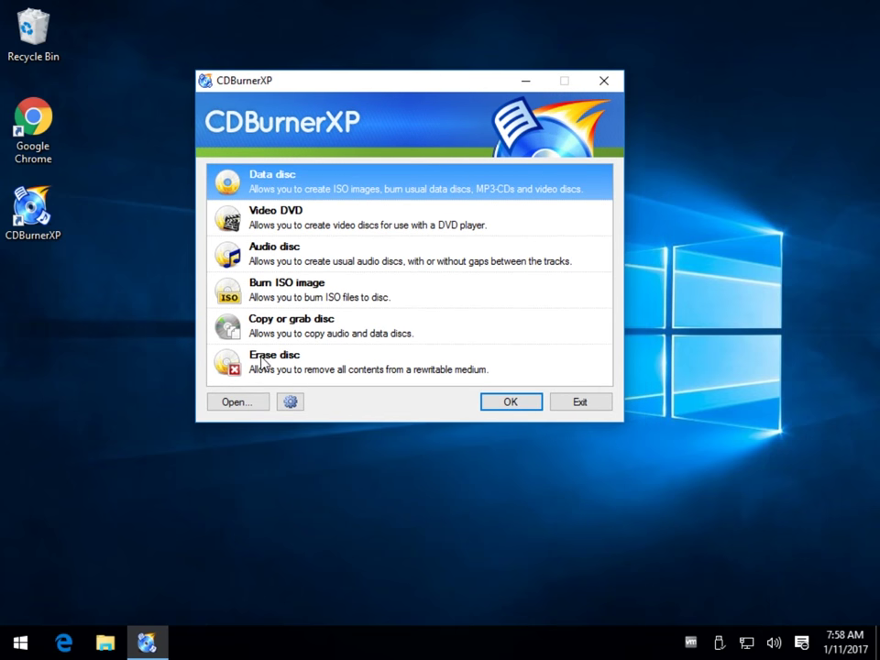
# Open Options, browse the General Settings, Data Options and Audio Options tabs, then close it unchanged
pyautogui.click(290, 402)
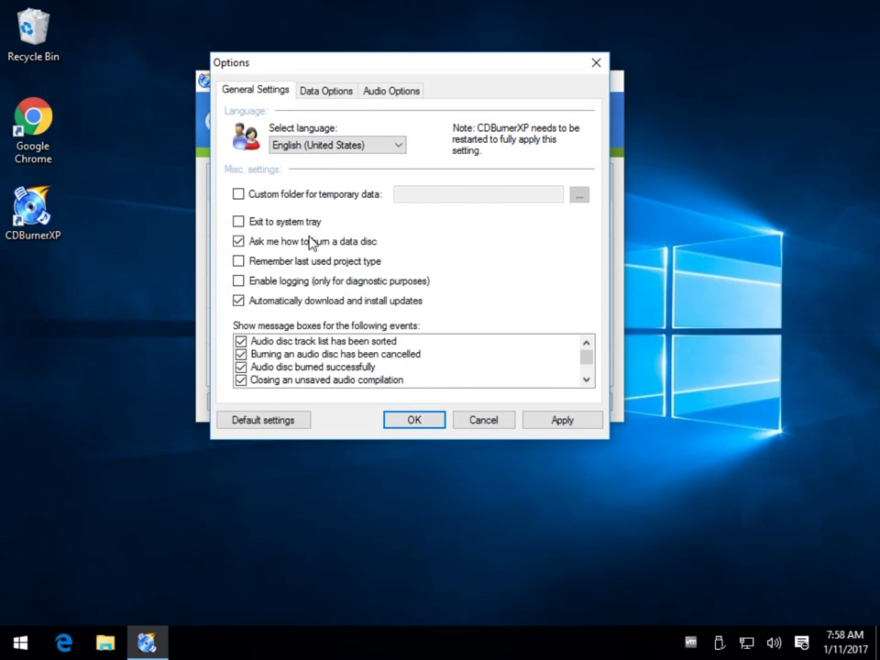
pyautogui.click(309, 92)
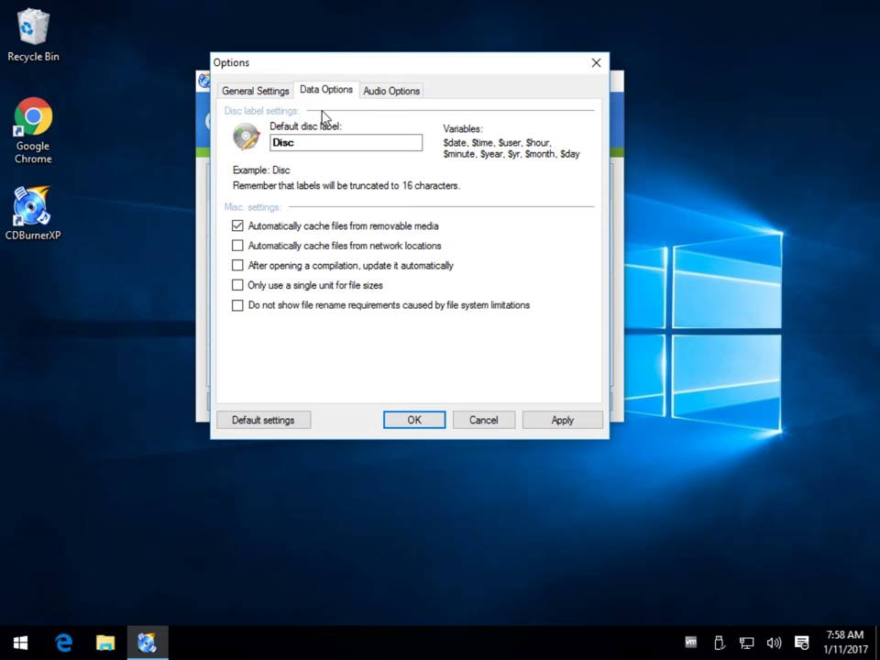
pyautogui.click(386, 92)
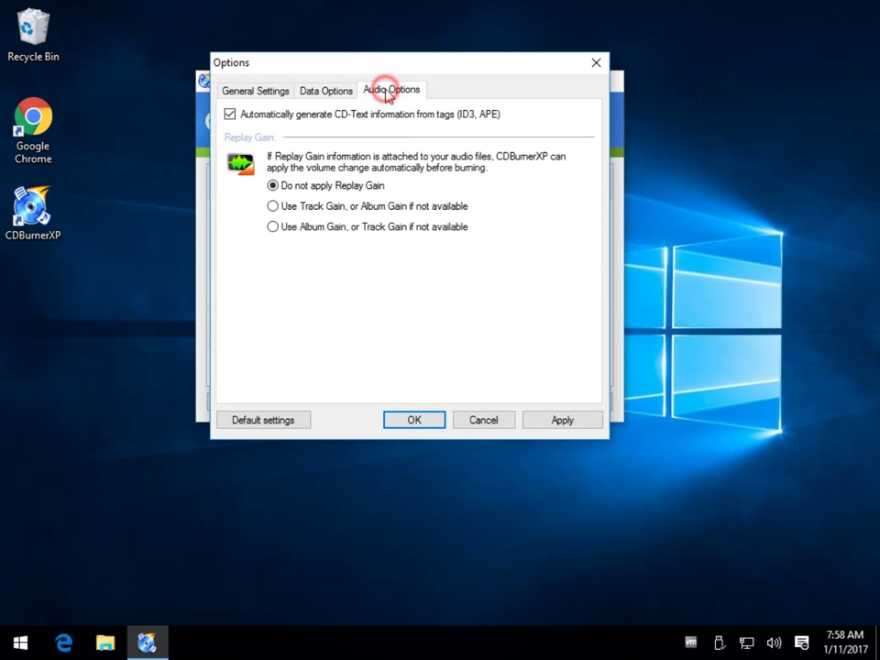
pyautogui.click(243, 92)
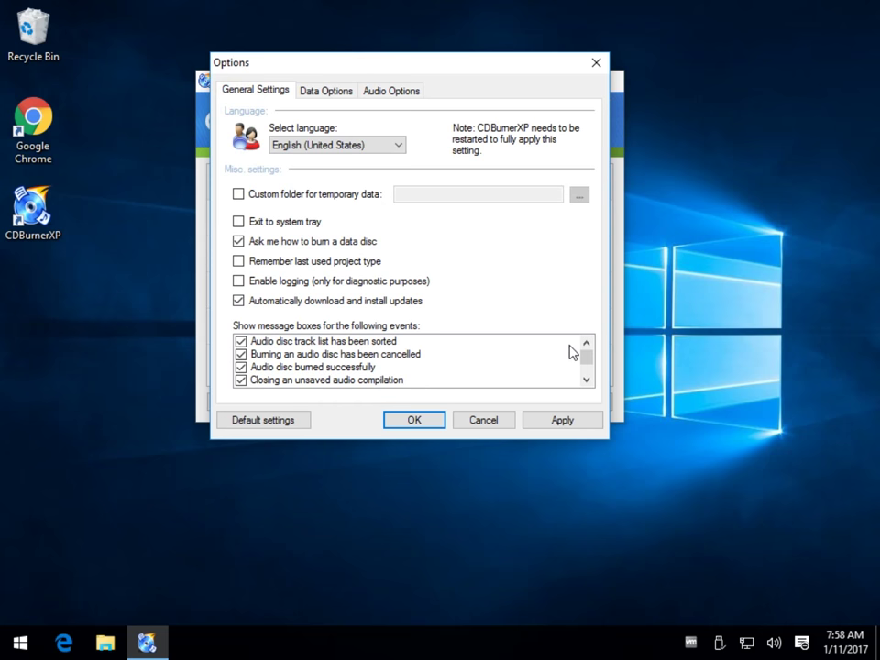
pyautogui.moveTo(583, 358)
pyautogui.mouseDown()
pyautogui.moveTo(588, 375)
pyautogui.moveTo(588, 344)
pyautogui.mouseUp()
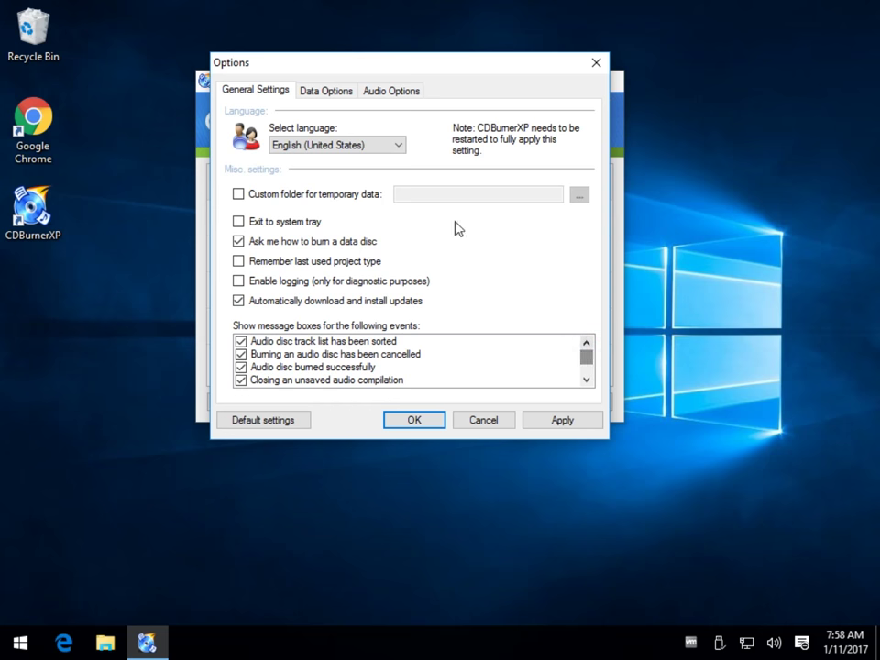
pyautogui.click(322, 89)
pyautogui.click(256, 90)
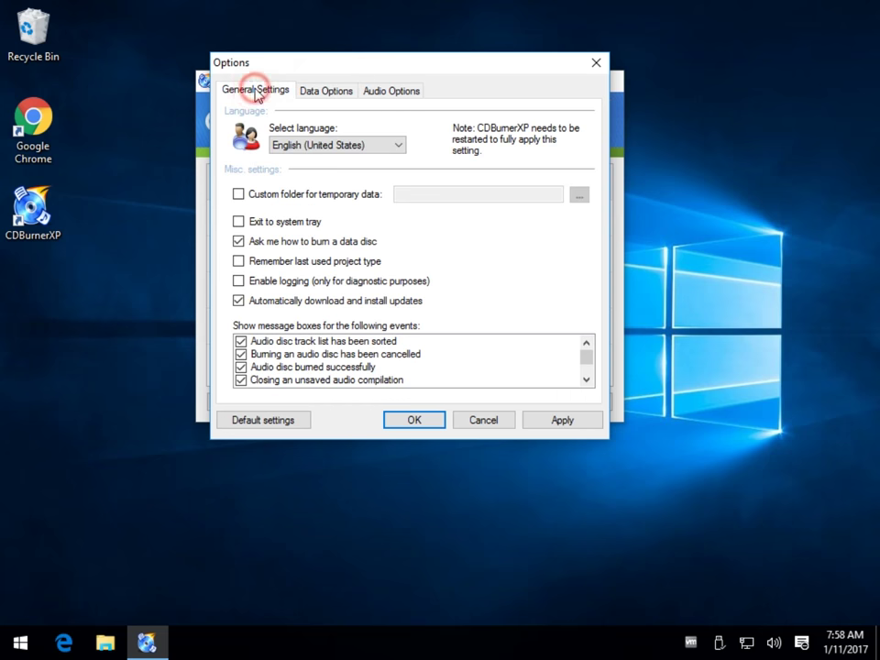
pyautogui.click(326, 91)
pyautogui.click(390, 90)
pyautogui.click(597, 63)
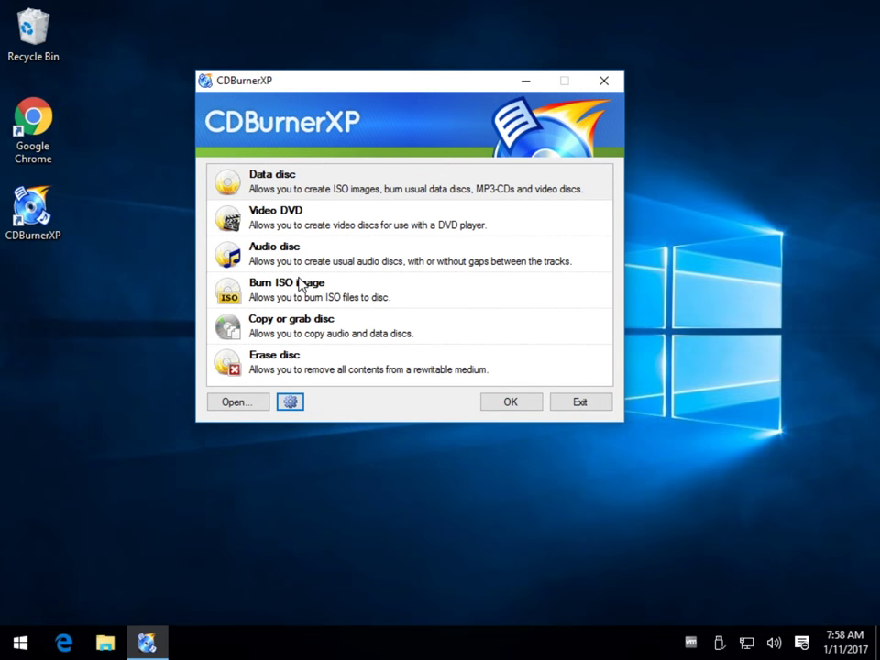
# Copy Karen's CD.iso from the Downloads folder and bring up the desktop's paste menu
pyautogui.press('super+e')
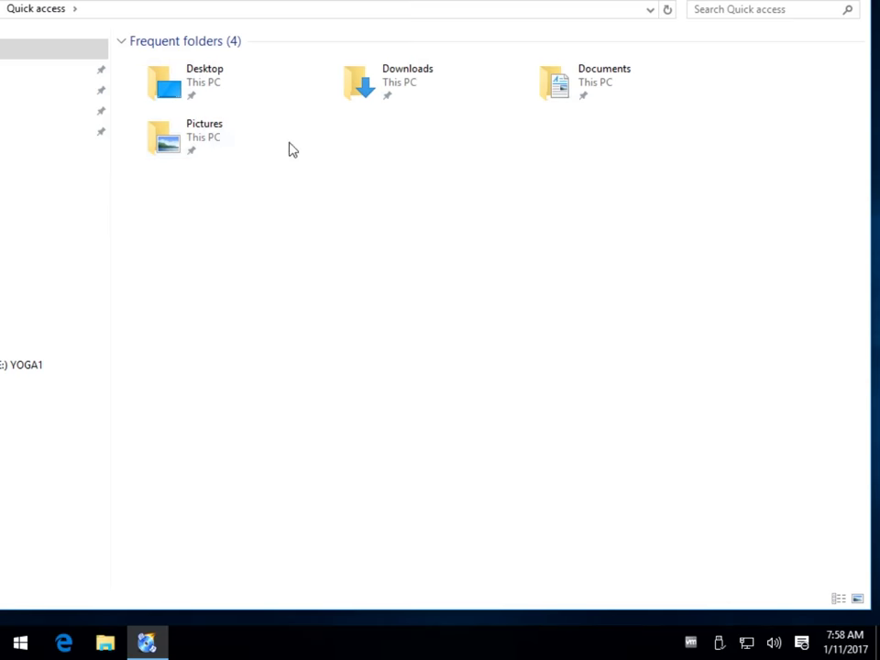
pyautogui.click(46, 90)
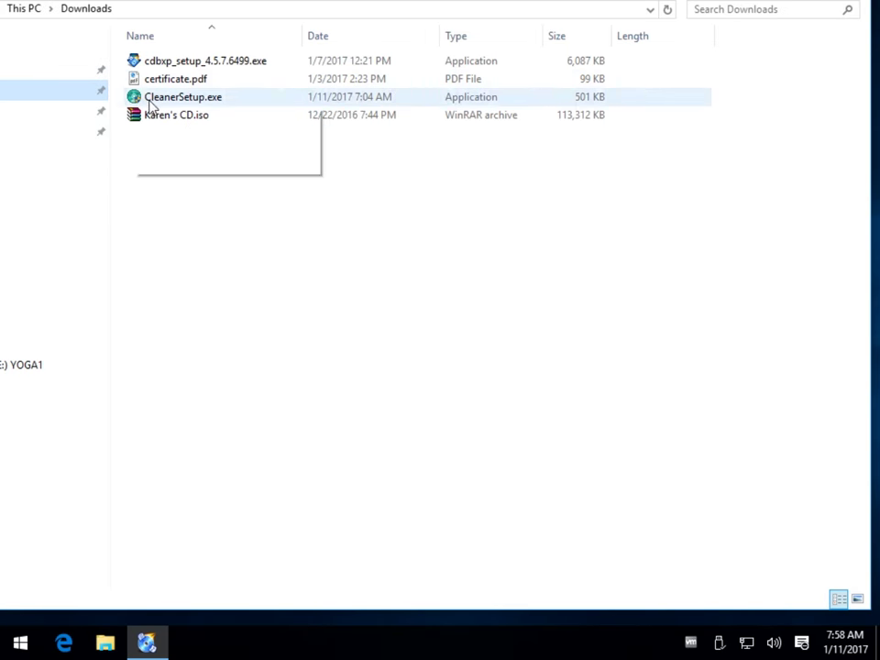
pyautogui.rightClick(165, 117)
pyautogui.click(206, 410)
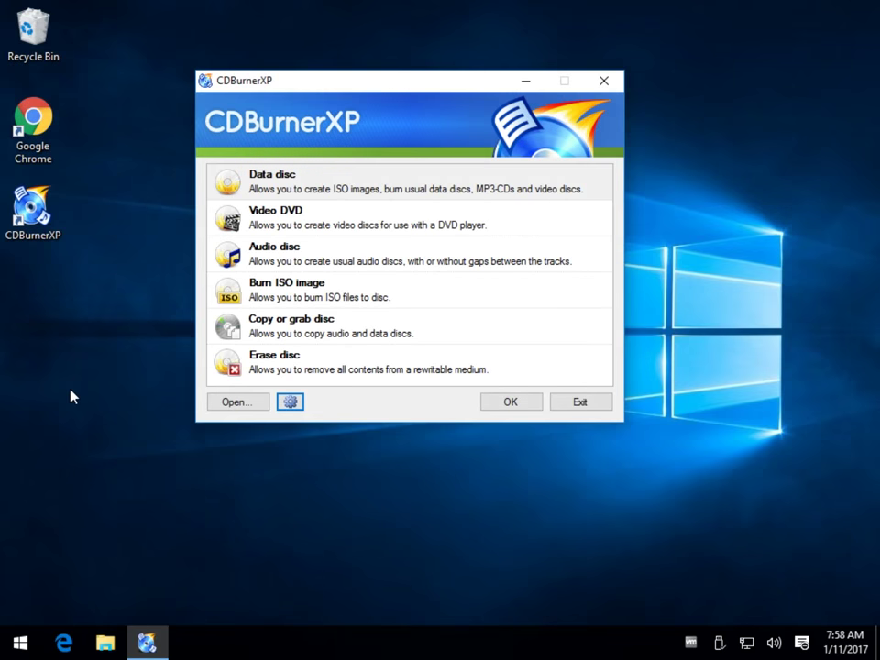
pyautogui.rightClick(88, 387)
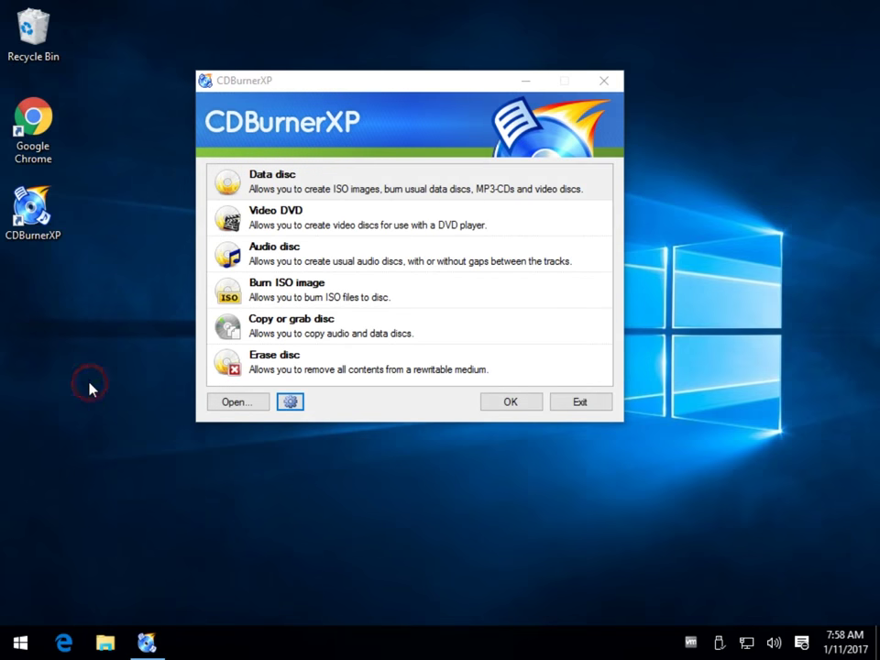
# Paste Karen's CD.iso onto the desktop, then select the Data disc and Video DVD project types
pyautogui.click(57, 457)
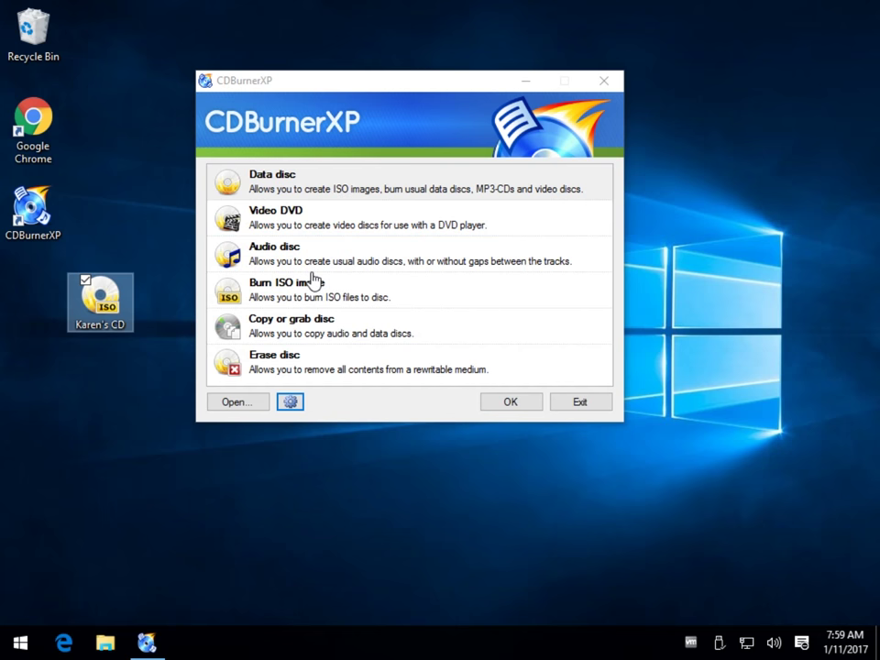
pyautogui.click(360, 182)
pyautogui.click(286, 181)
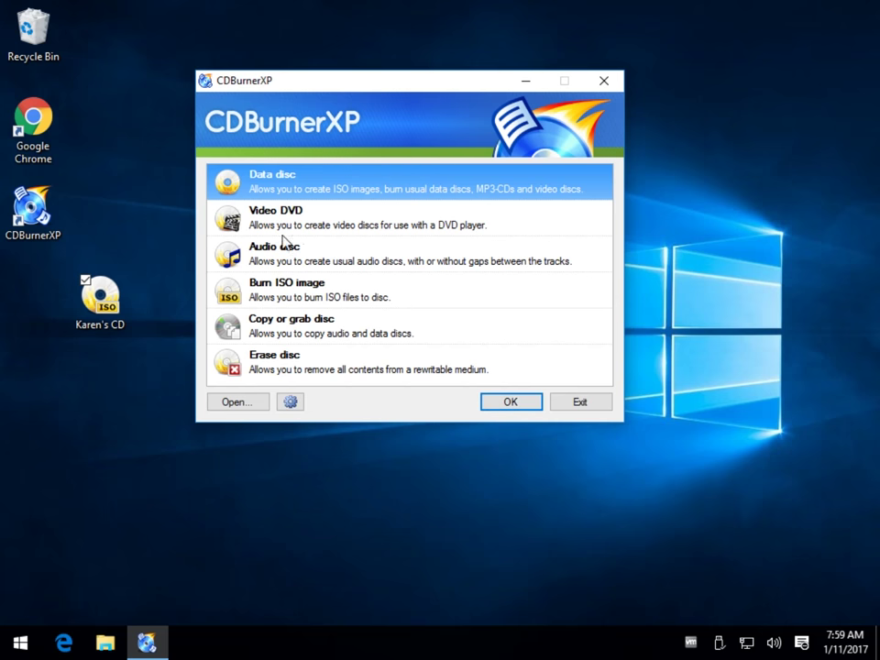
pyautogui.click(347, 224)
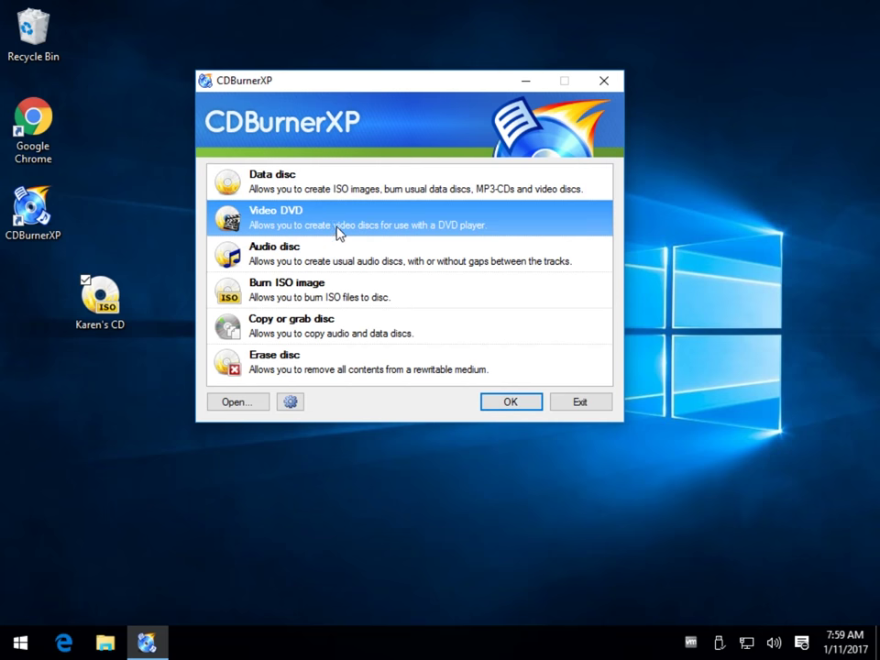
# Select the Burn ISO image, Copy or grab disc and Erase disc tasks, then open Burn ISO image
pyautogui.click(316, 297)
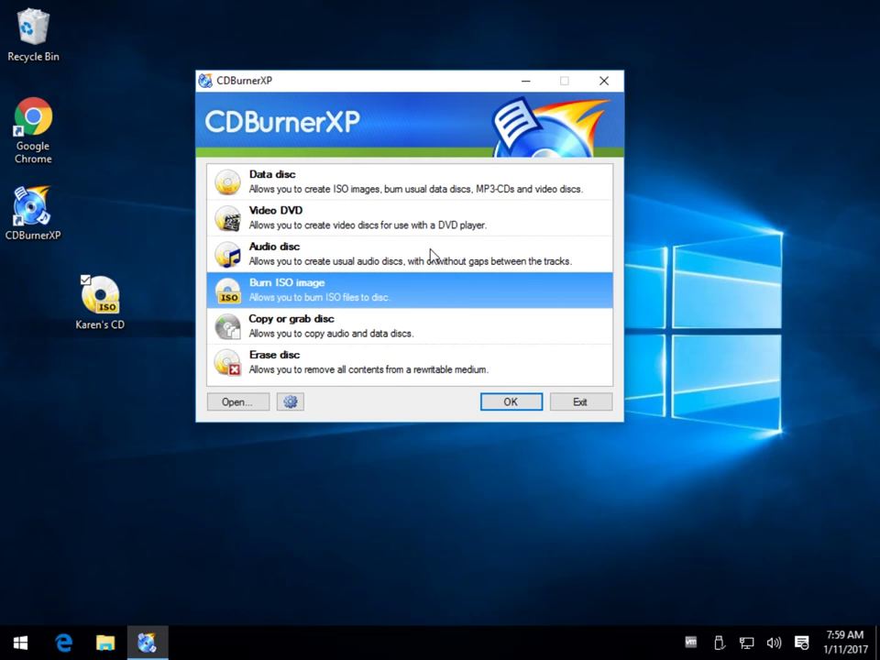
pyautogui.click(320, 321)
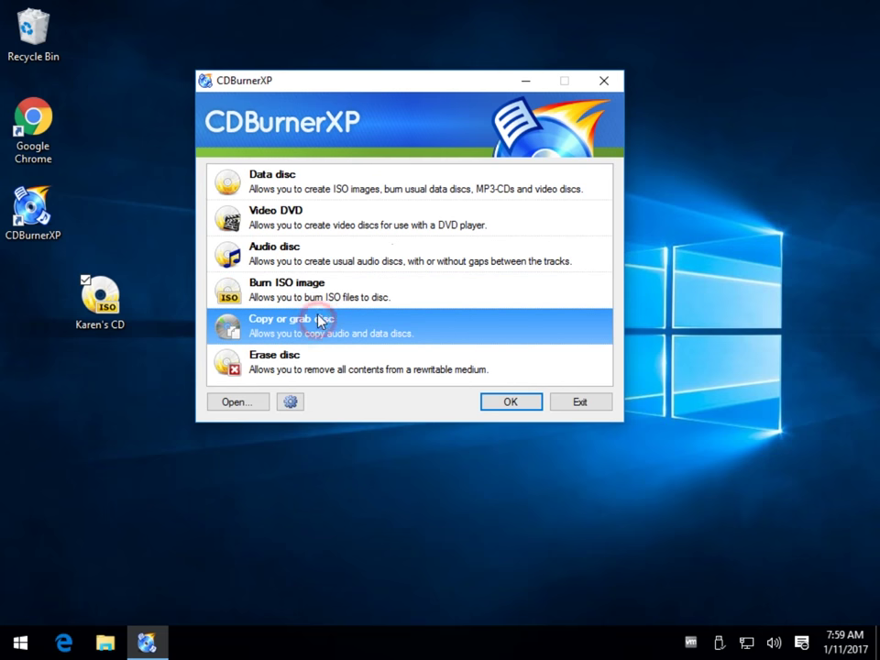
pyautogui.click(315, 362)
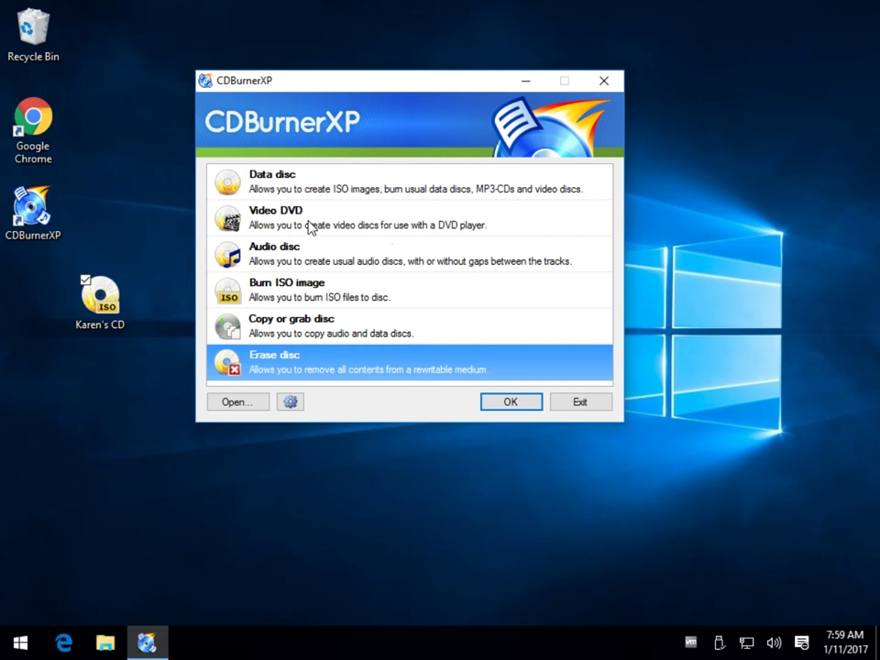
pyautogui.click(303, 289)
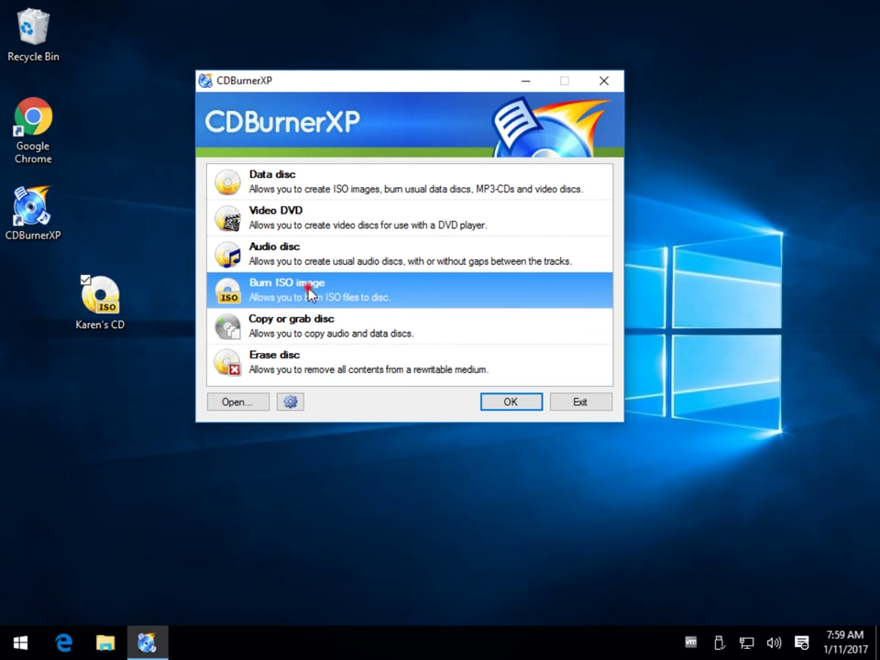
pyautogui.doubleClick(336, 293)
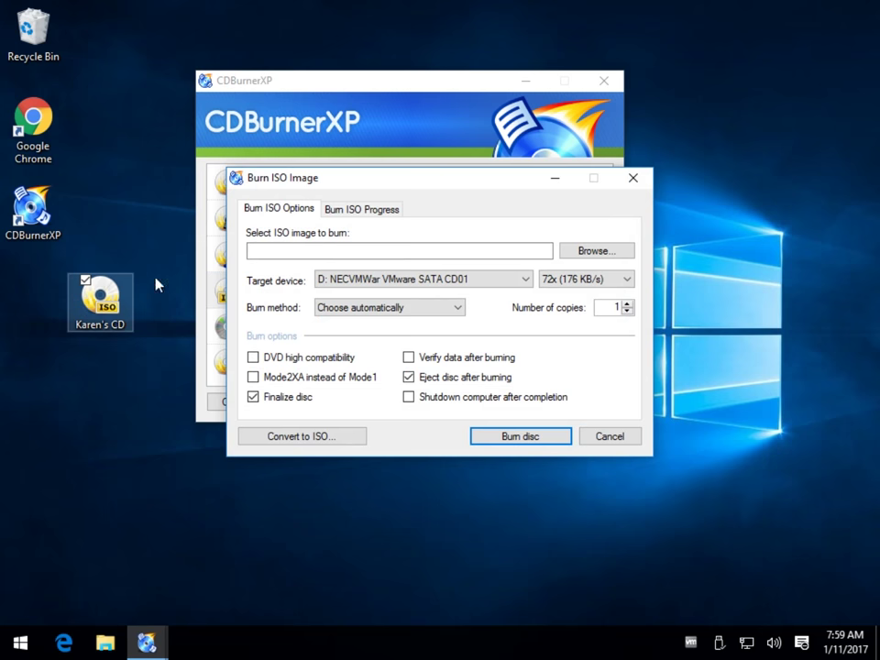
# Keep the NECVMWar drive D: as target and choose Karen's CD.iso from the Desktop as the image
pyautogui.click(418, 282)
pyautogui.click(417, 291)
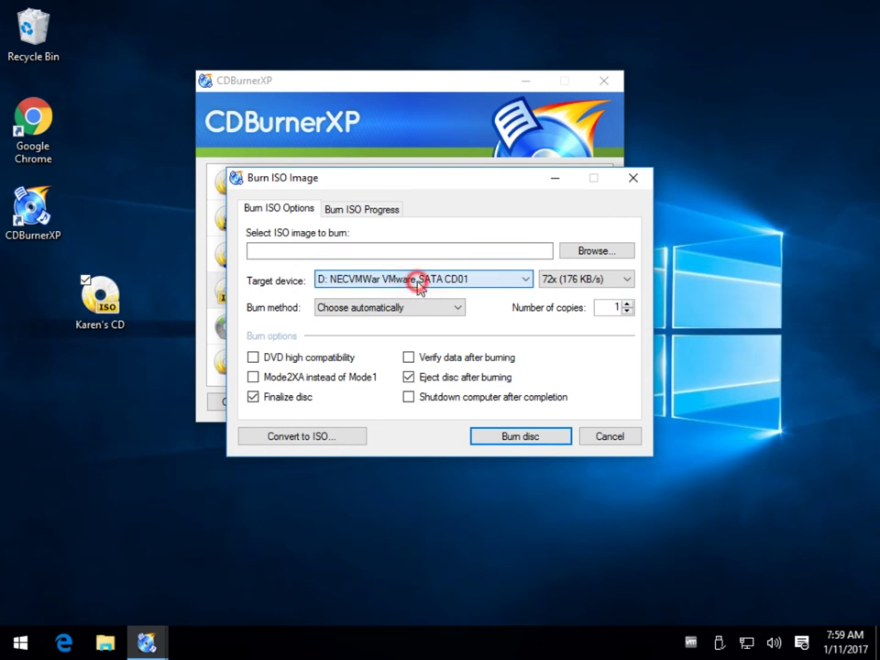
pyautogui.click(609, 255)
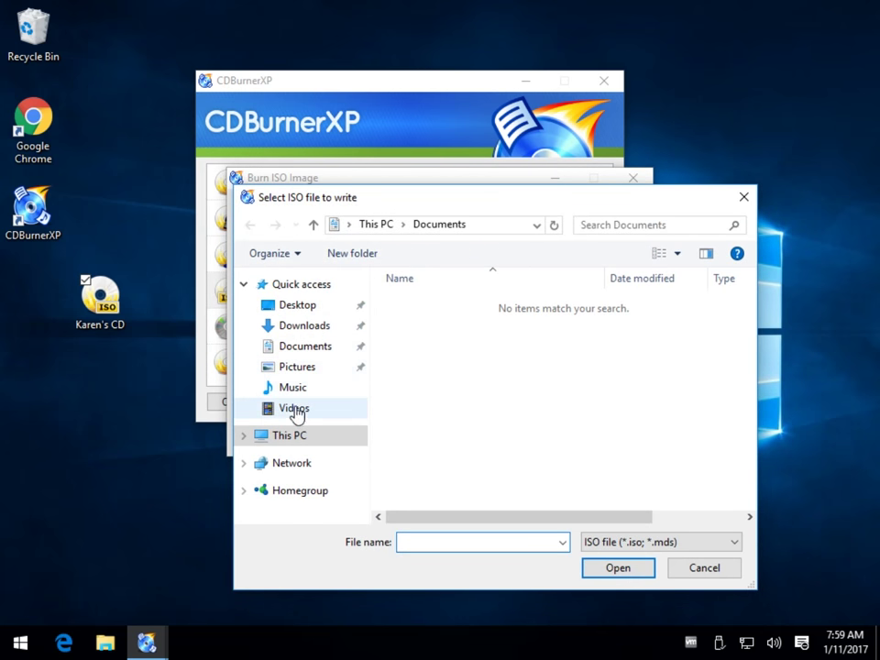
pyautogui.click(297, 308)
pyautogui.doubleClick(447, 318)
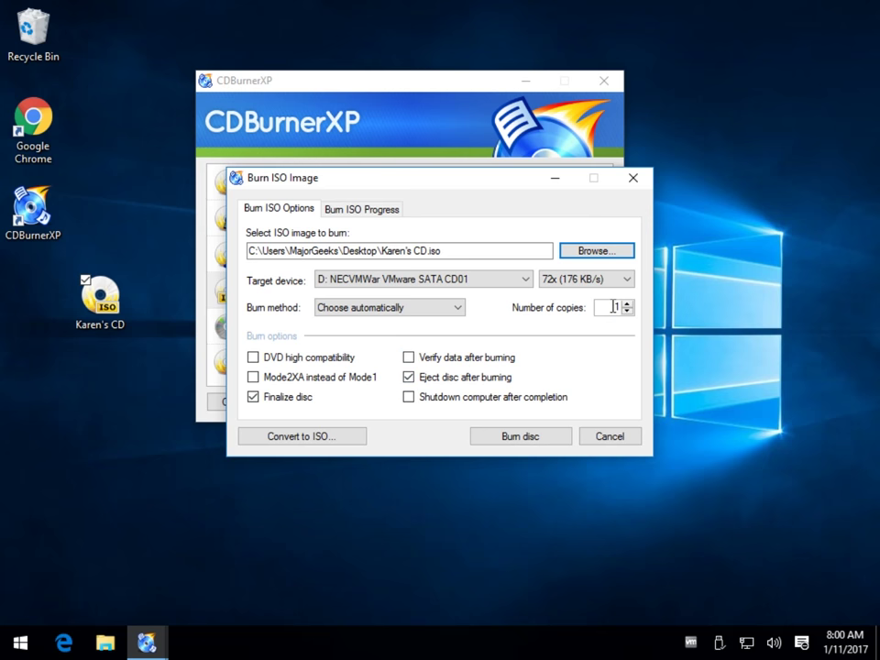
# Keep the 72x burn speed and the automatic burn method
pyautogui.click(583, 283)
pyautogui.click(583, 280)
pyautogui.click(426, 308)
pyautogui.click(423, 309)
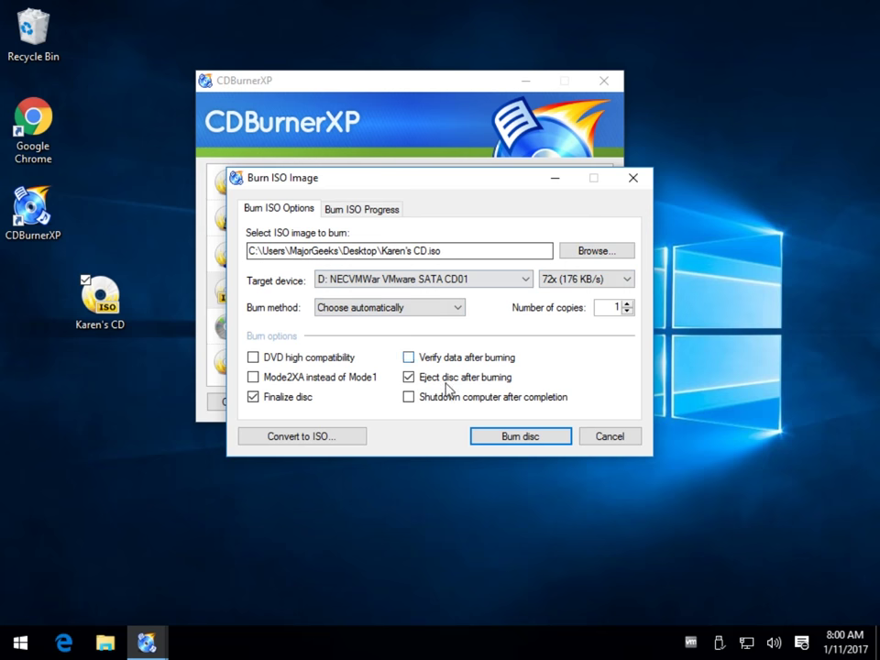
# Try burning the disc, dismiss the Disc Required prompt, and cancel the Burn ISO Image window
pyautogui.click(530, 432)
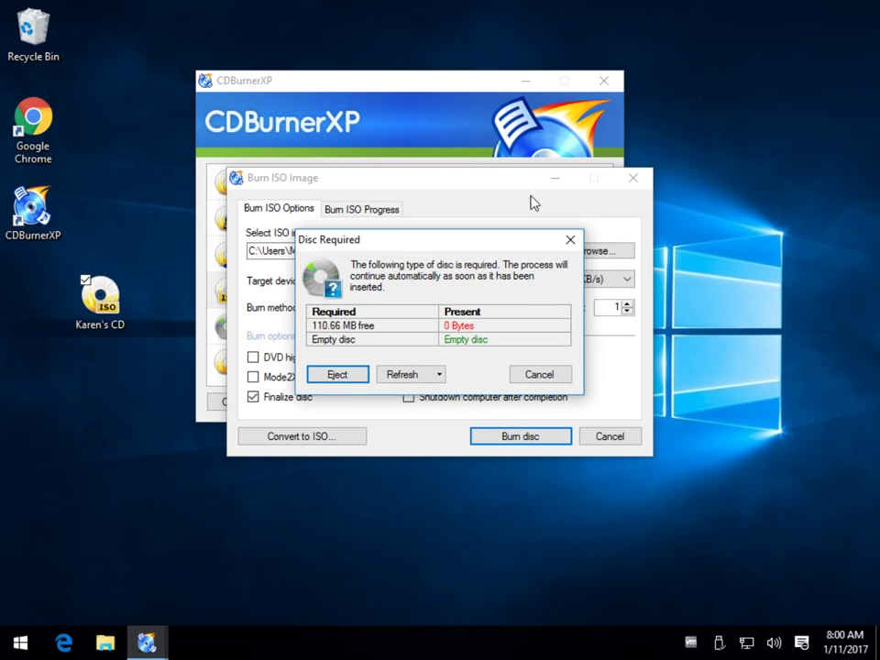
pyautogui.click(566, 240)
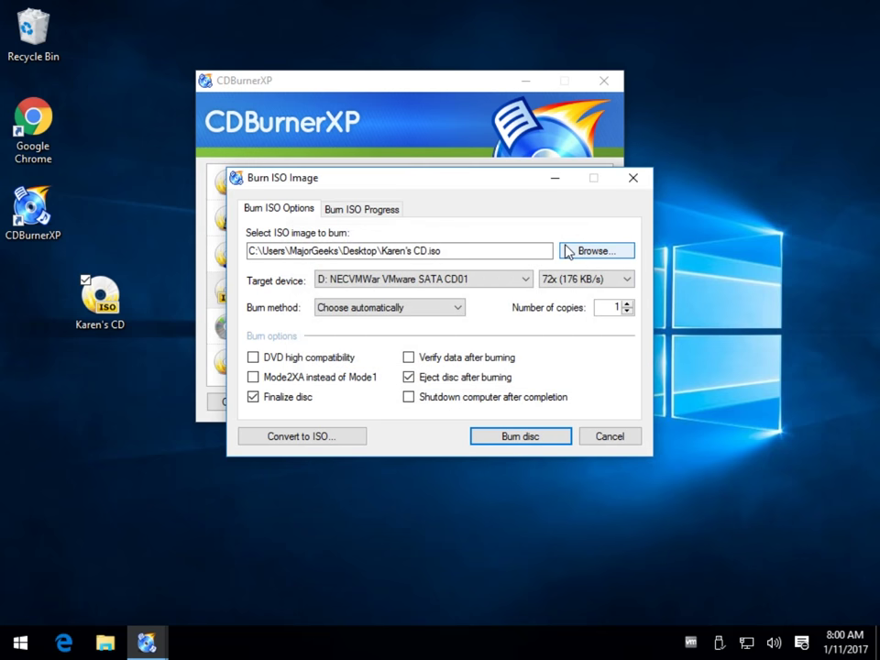
pyautogui.click(608, 440)
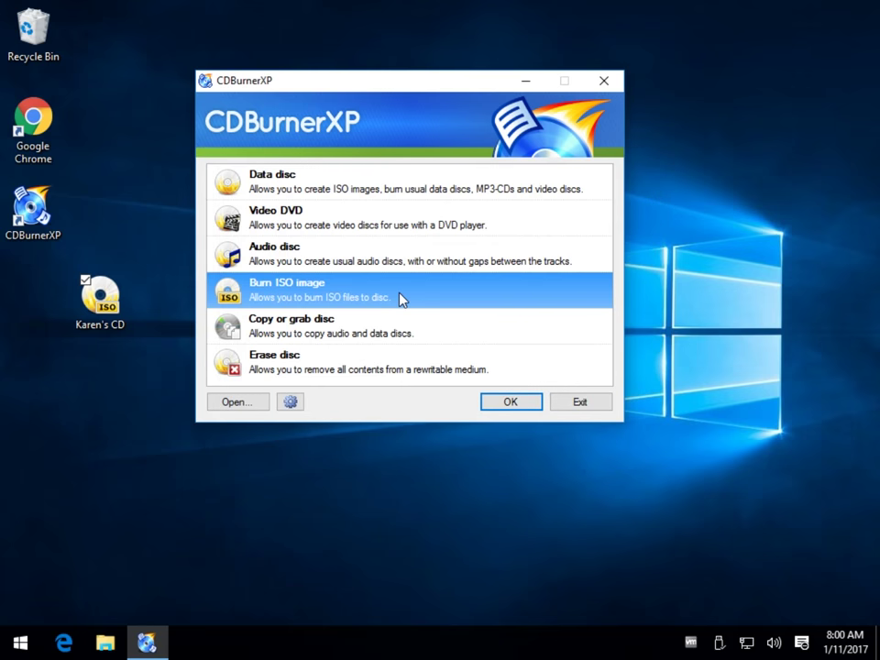
pyautogui.click(289, 249)
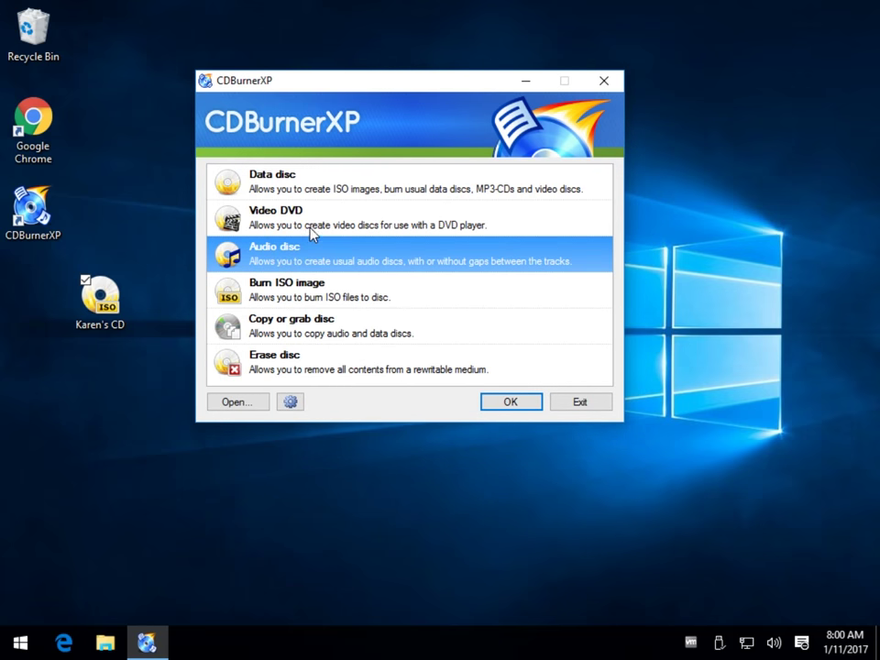
pyautogui.click(310, 227)
pyautogui.doubleClick(327, 230)
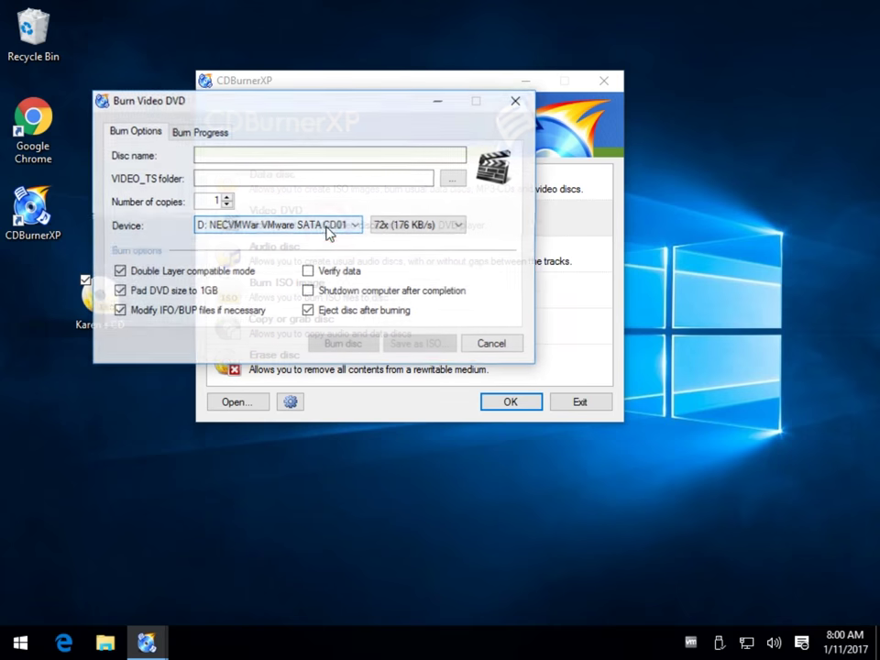
pyautogui.click(232, 155)
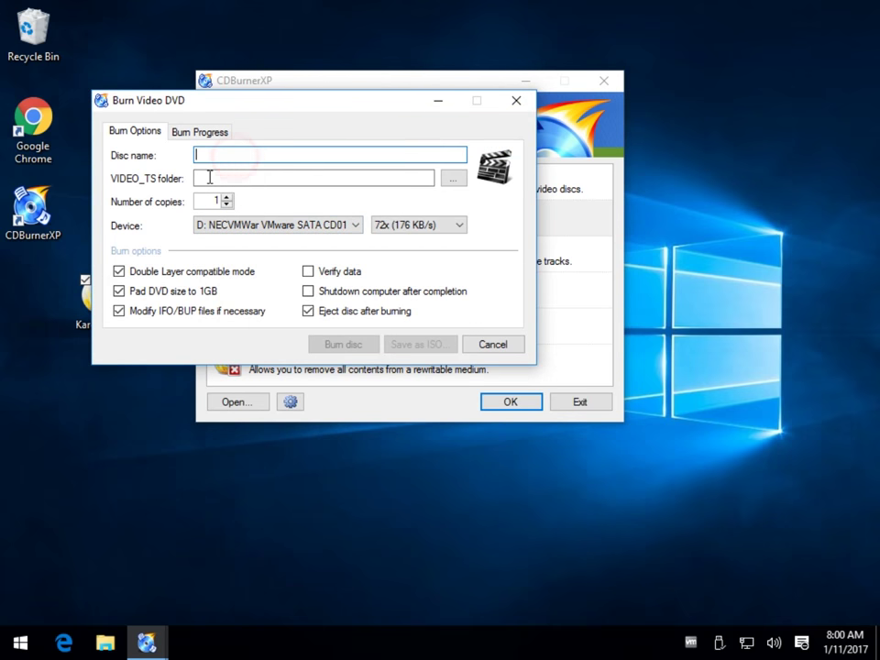
pyautogui.click(209, 177)
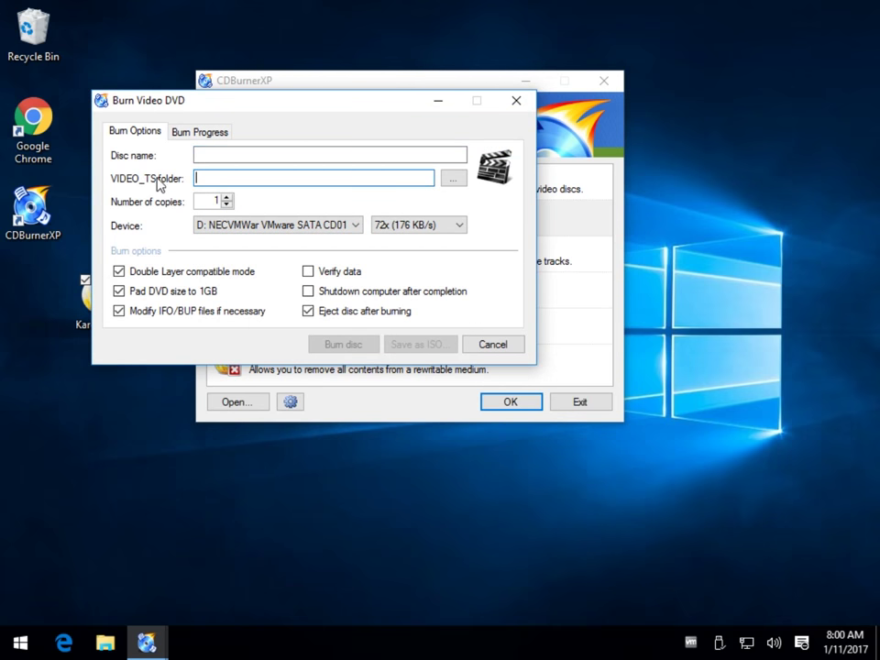
pyautogui.click(516, 100)
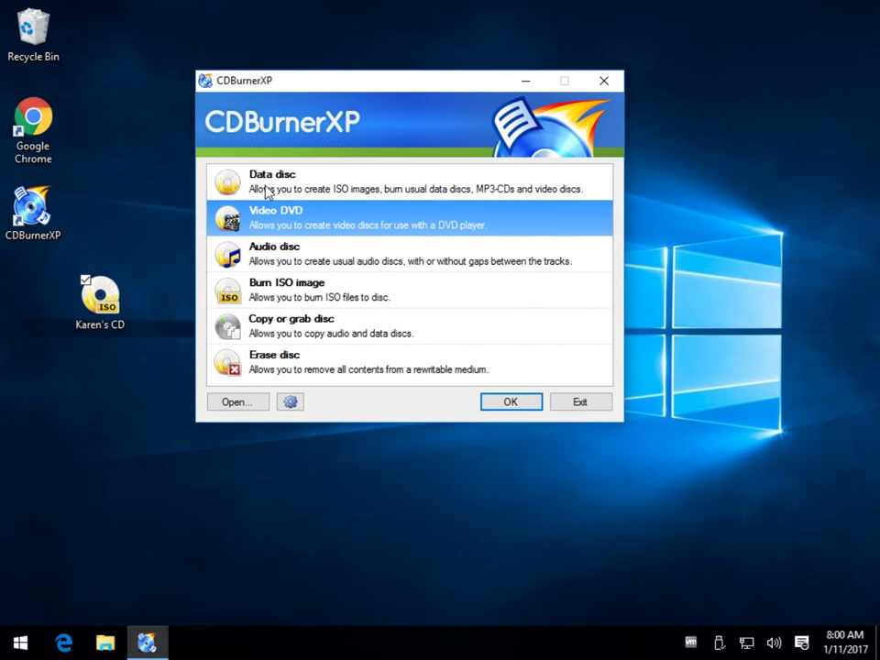
pyautogui.click(283, 182)
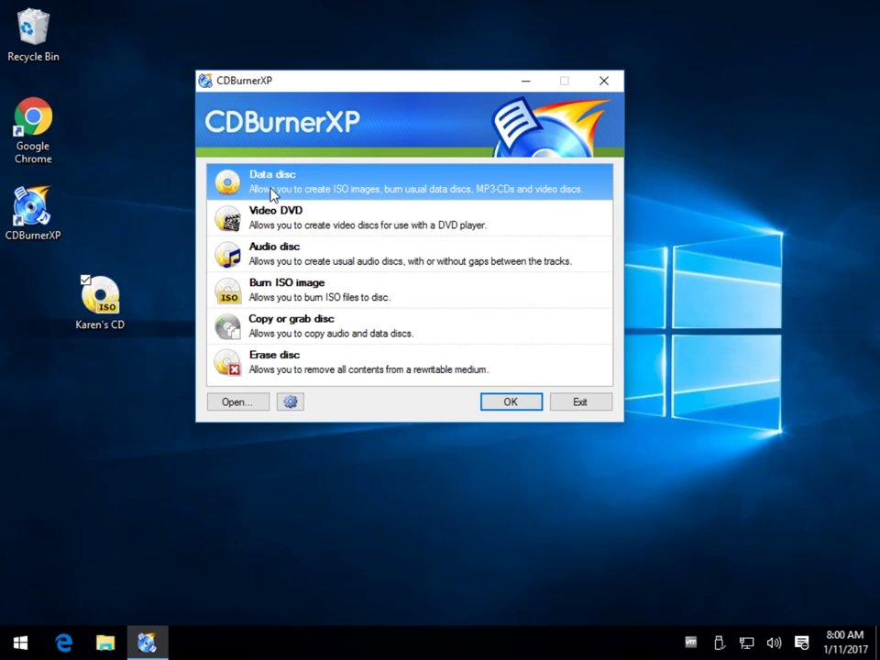
pyautogui.doubleClick(275, 190)
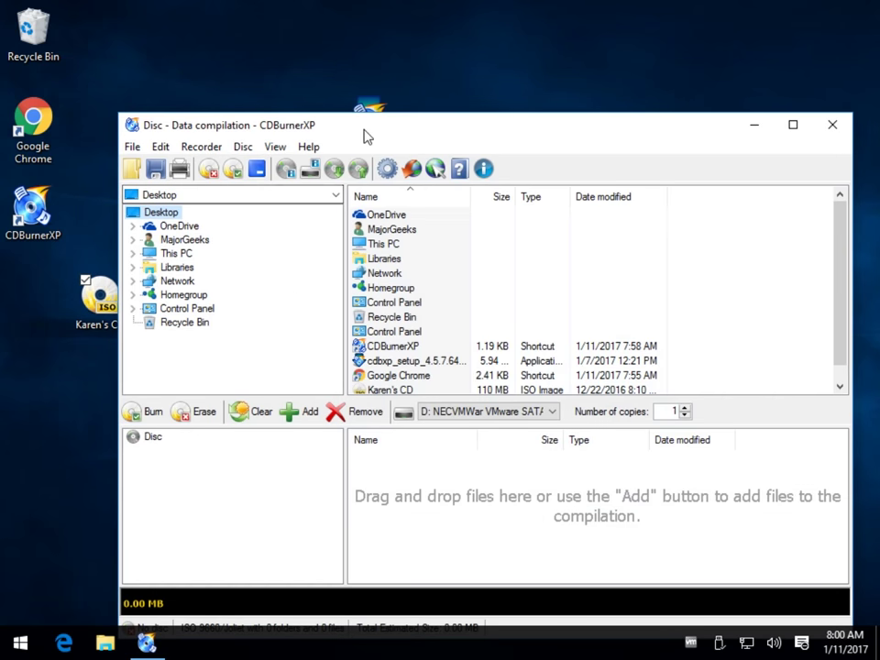
pyautogui.moveTo(442, 136); pyautogui.dragTo(442, 69)
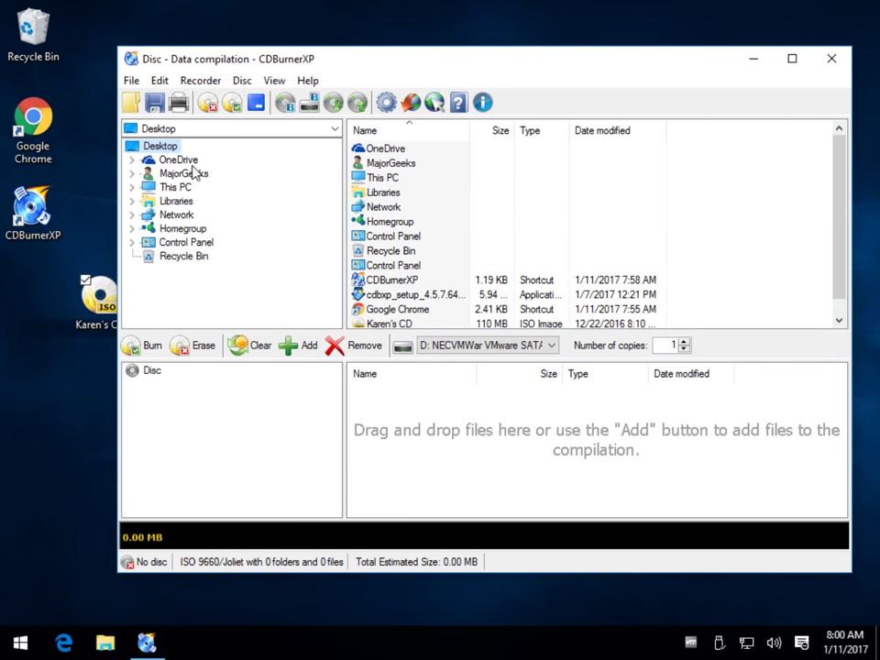
pyautogui.click(394, 236)
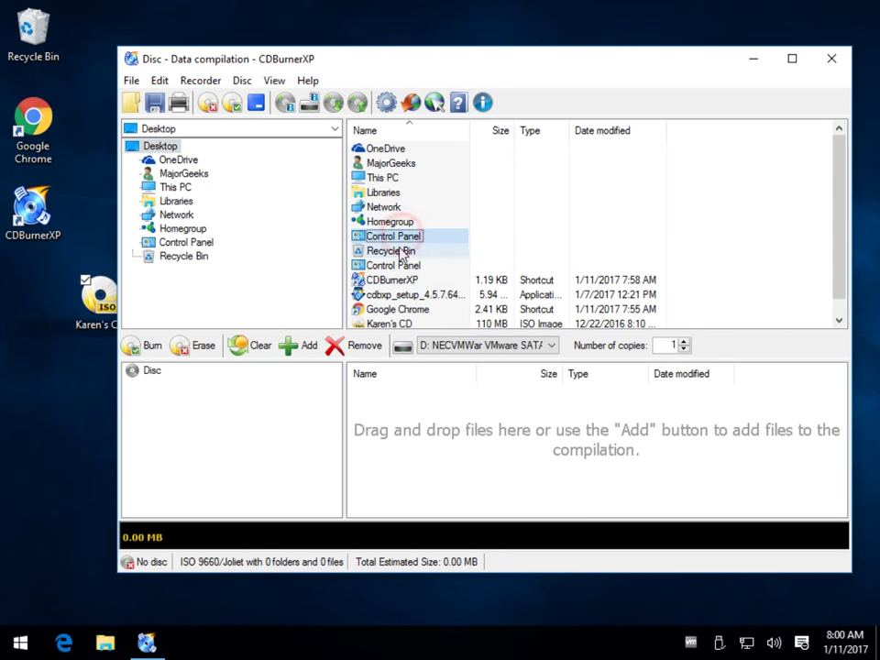
pyautogui.hotkey('shift', 'Down')
pyautogui.hotkey('shift', 'Down')
pyautogui.hotkey('shift', 'Down')
pyautogui.hotkey('shift', 'Down')
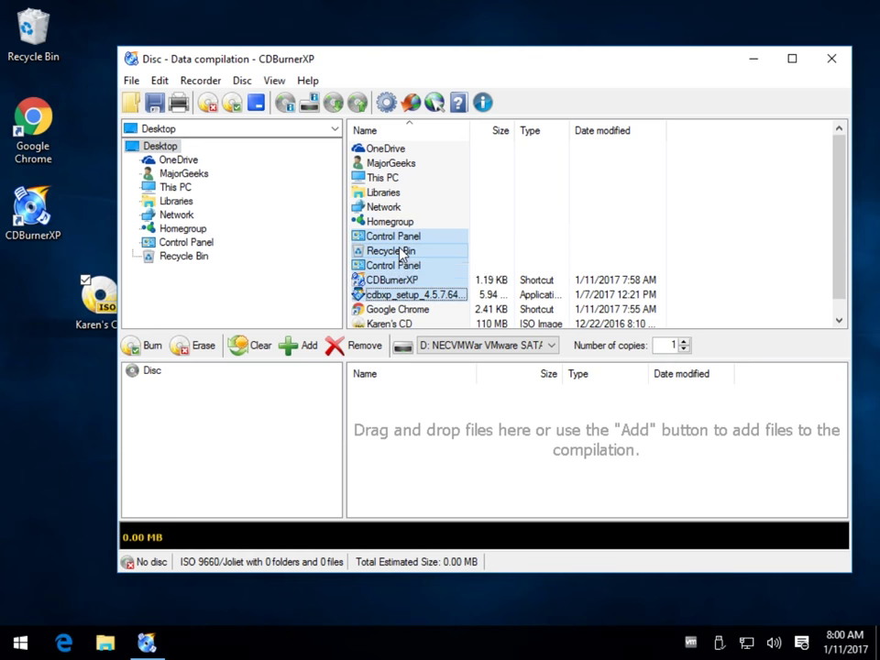
pyautogui.click(177, 161)
pyautogui.click(154, 187)
pyautogui.click(161, 173)
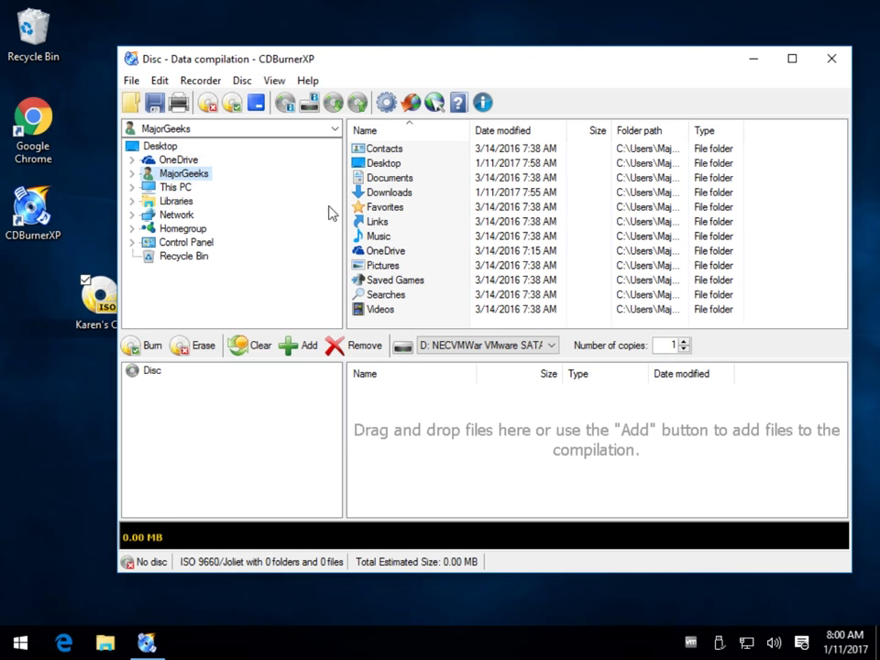
pyautogui.moveTo(385, 192); pyautogui.dragTo(448, 426)
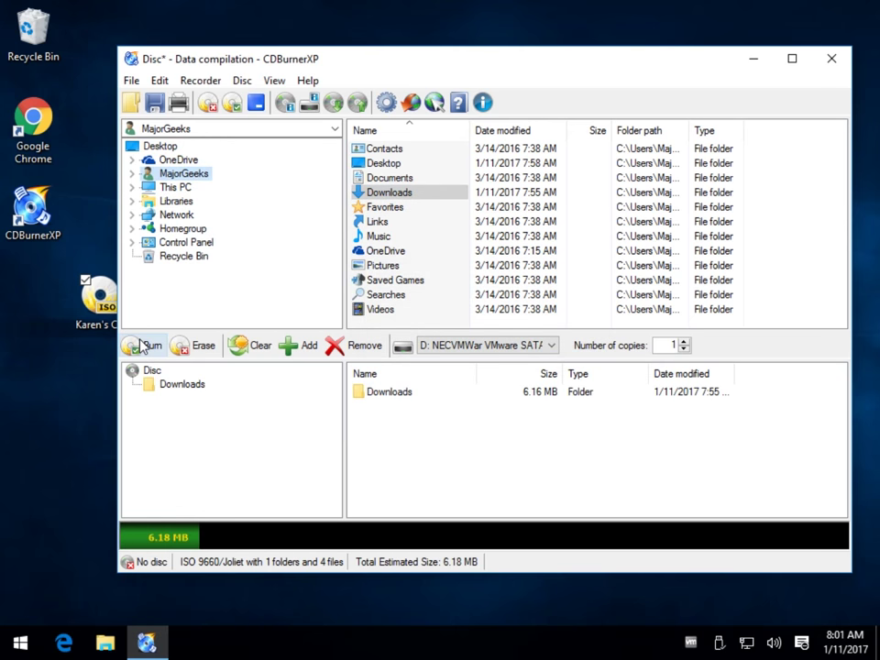
pyautogui.click(294, 347)
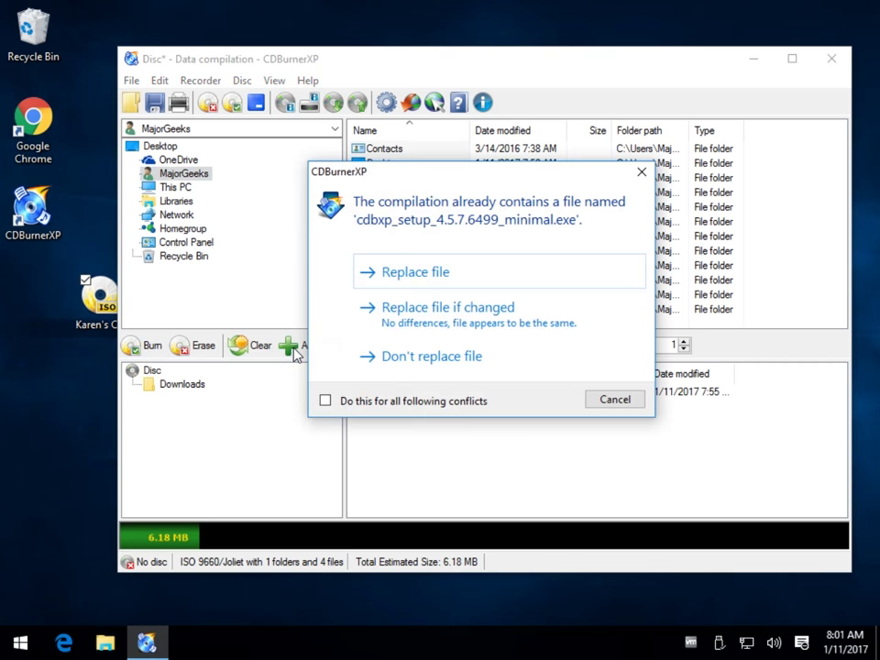
pyautogui.click(642, 171)
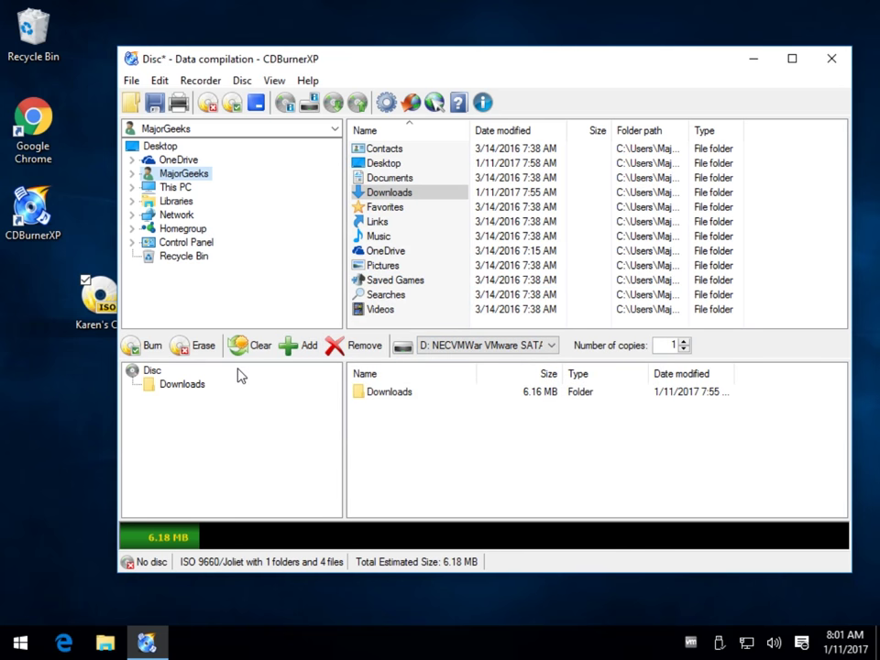
pyautogui.click(834, 62)
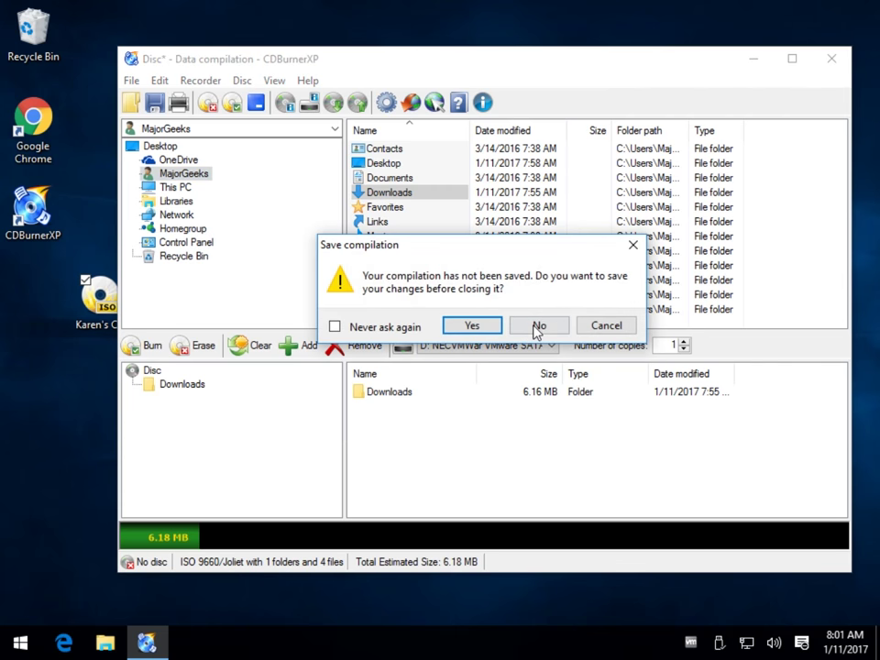
pyautogui.click(536, 324)
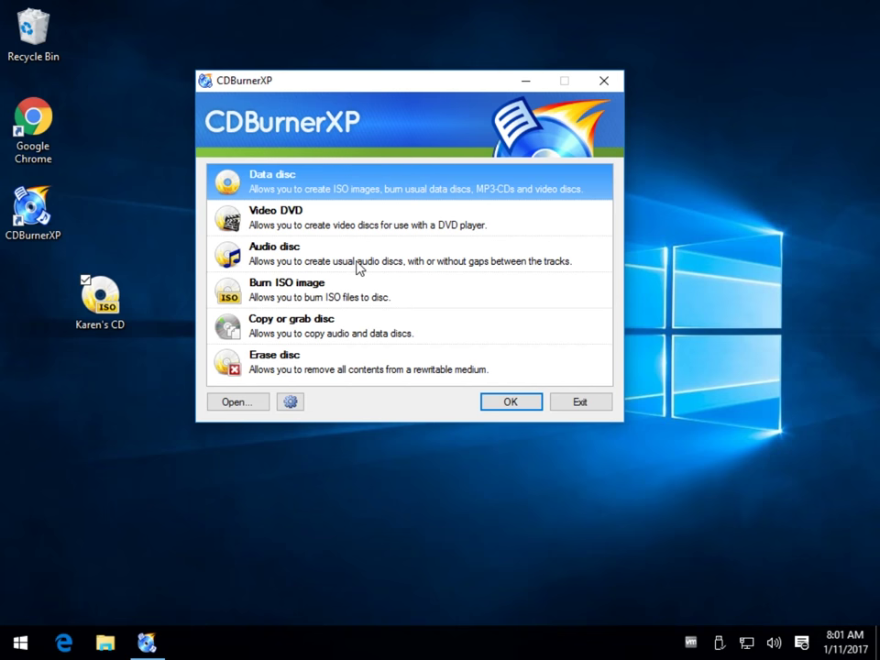
pyautogui.click(321, 224)
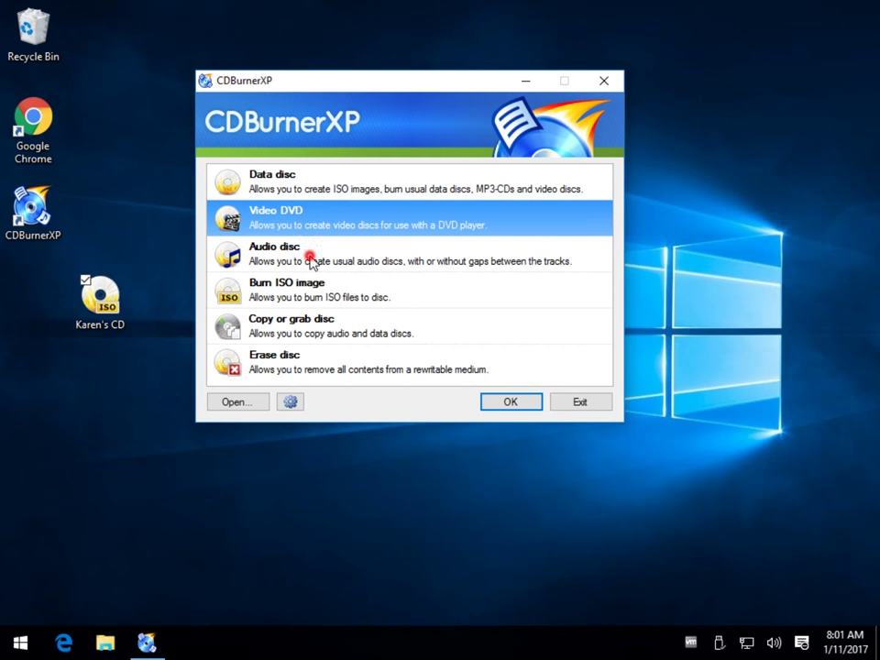
pyautogui.doubleClick(309, 258)
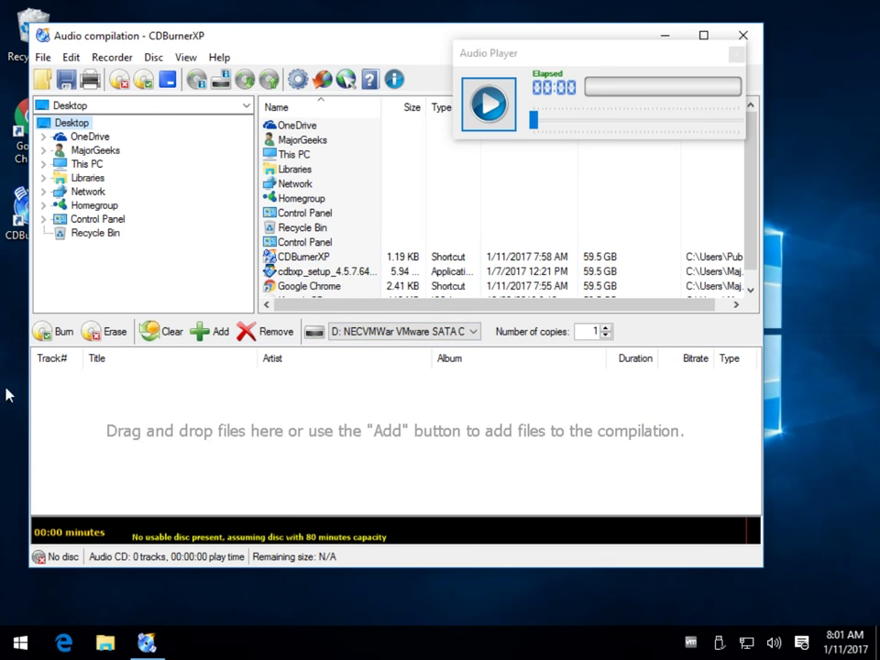
pyautogui.click(742, 35)
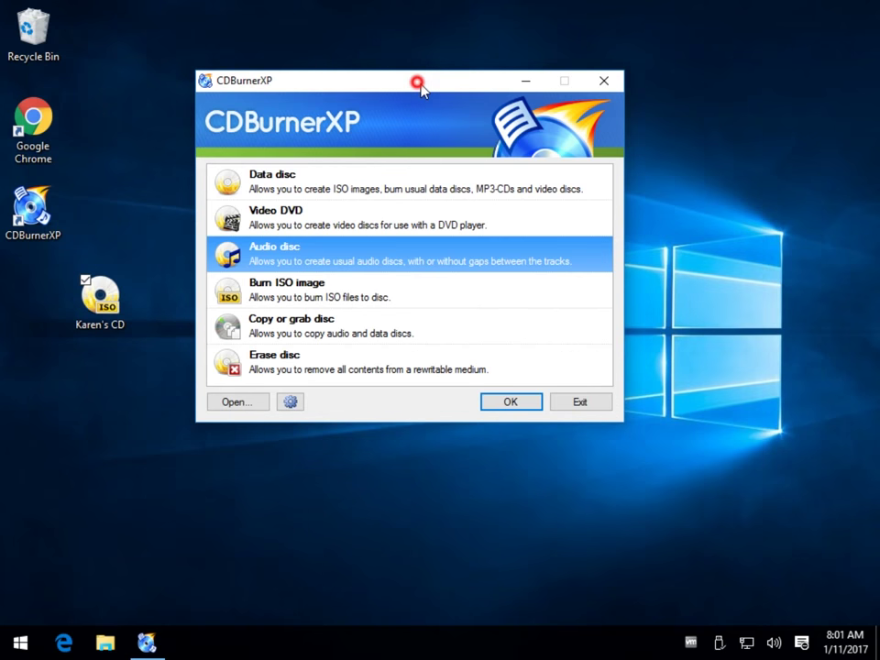
pyautogui.moveTo(414, 79); pyautogui.dragTo(443, 113)
pyautogui.click(412, 400)
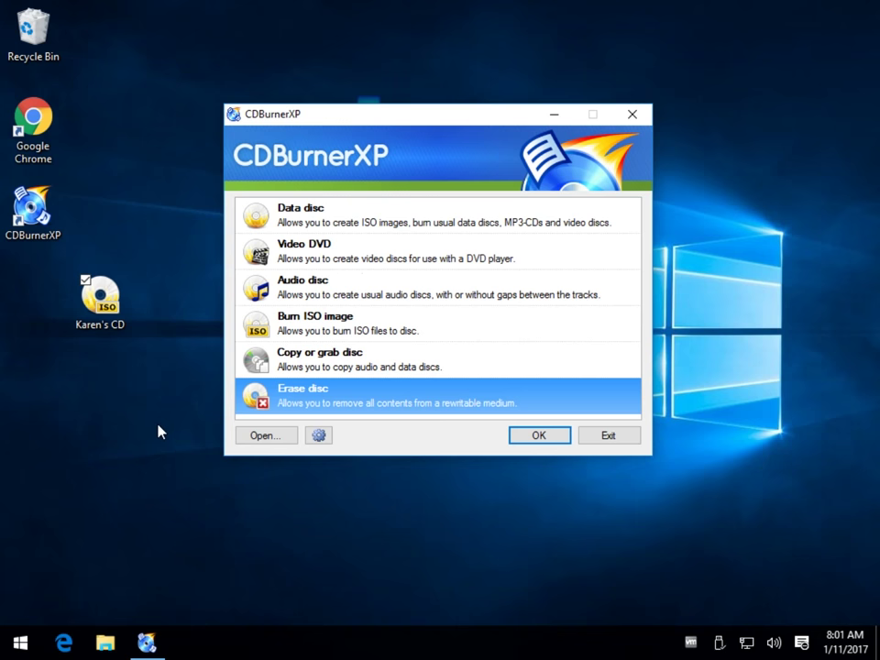
pyautogui.moveTo(427, 124); pyautogui.dragTo(422, 99)
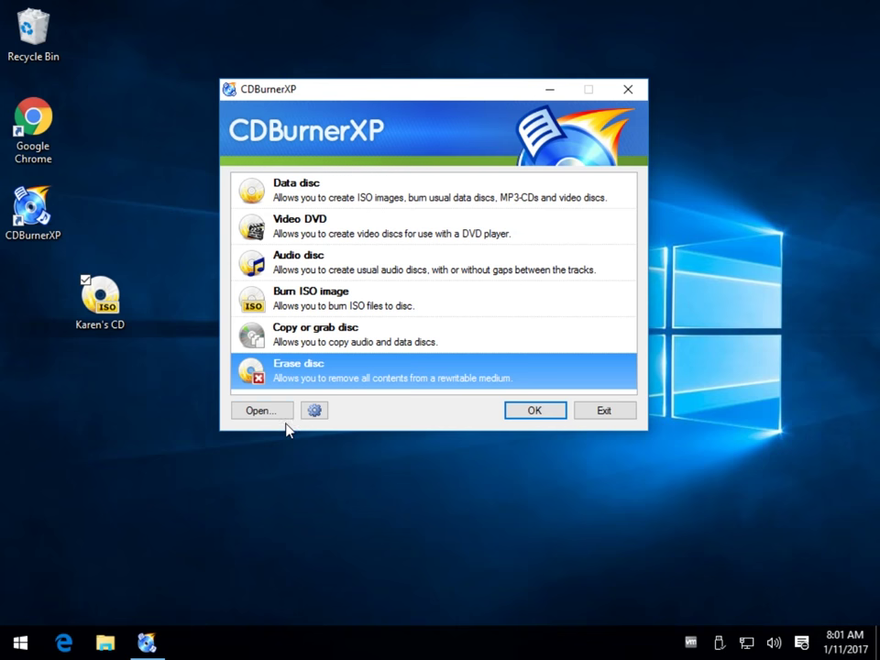
pyautogui.click(417, 198)
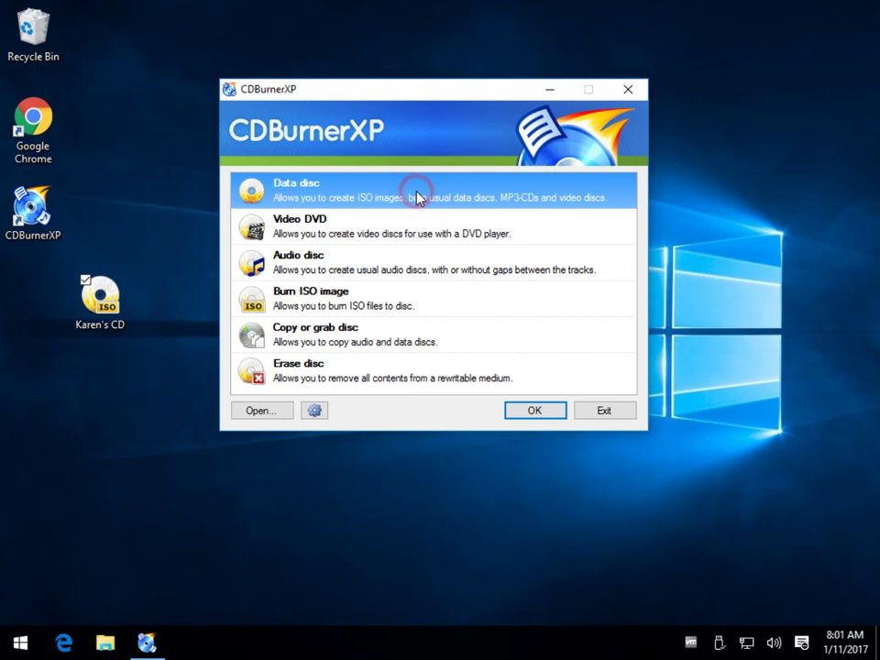